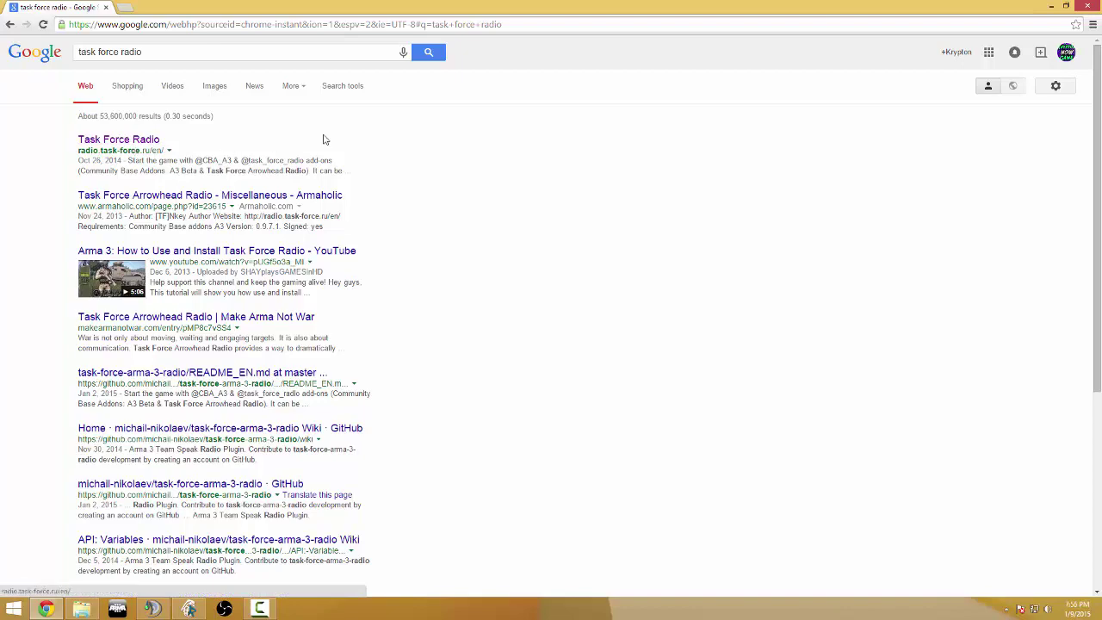
# Open the Task Force Radio site, download the 0.9.7 radio zip, then switch to the Revolution launcher
pyautogui.click(110, 140)
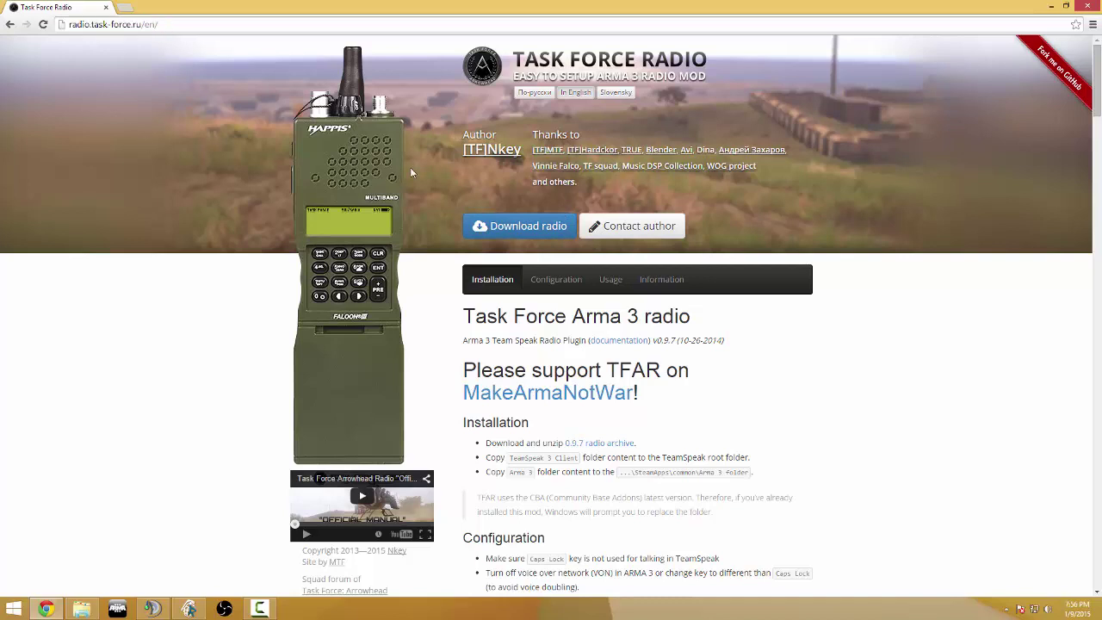
pyautogui.click(529, 225)
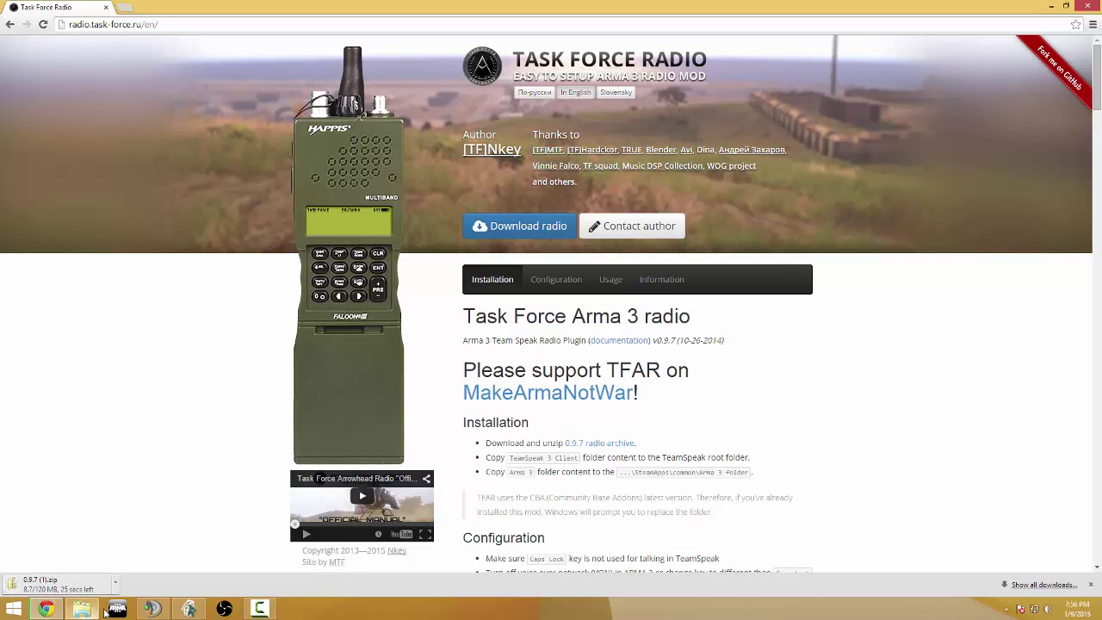
pyautogui.click(192, 610)
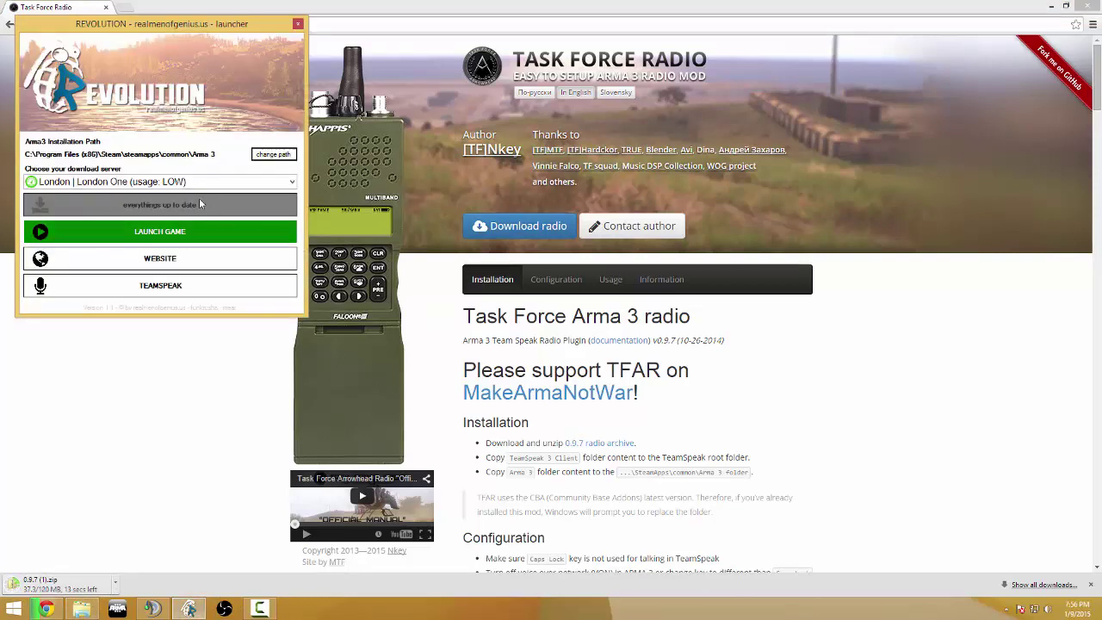
# Browse the launcher's folder picker to Steam\steamapps\common\Arma 3, then cancel, leaving the path unchanged
pyautogui.click(272, 156)
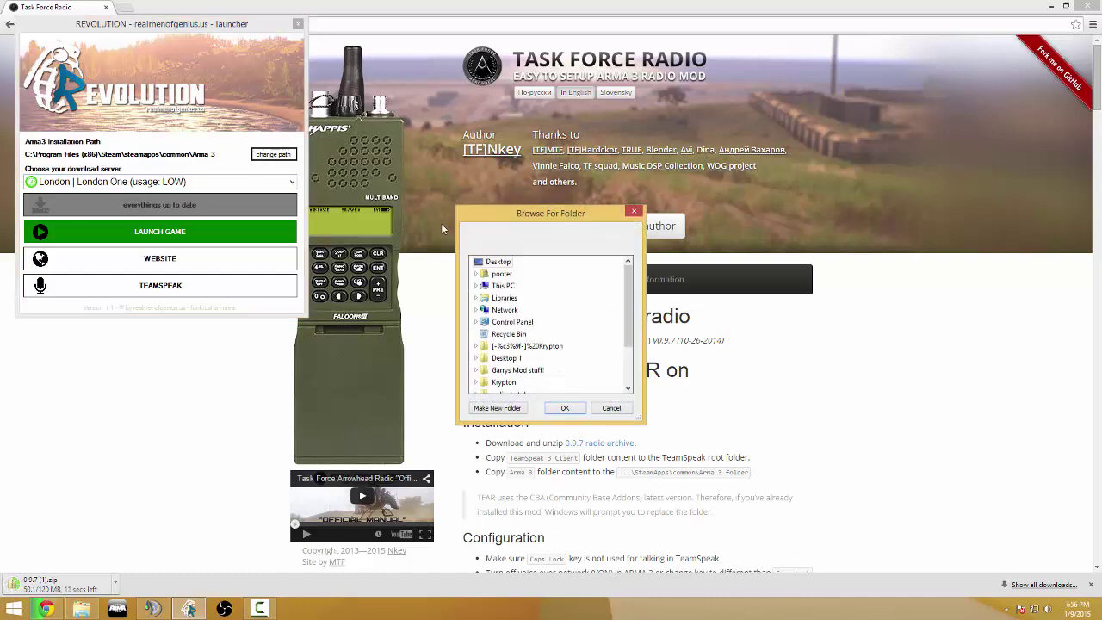
pyautogui.click(477, 286)
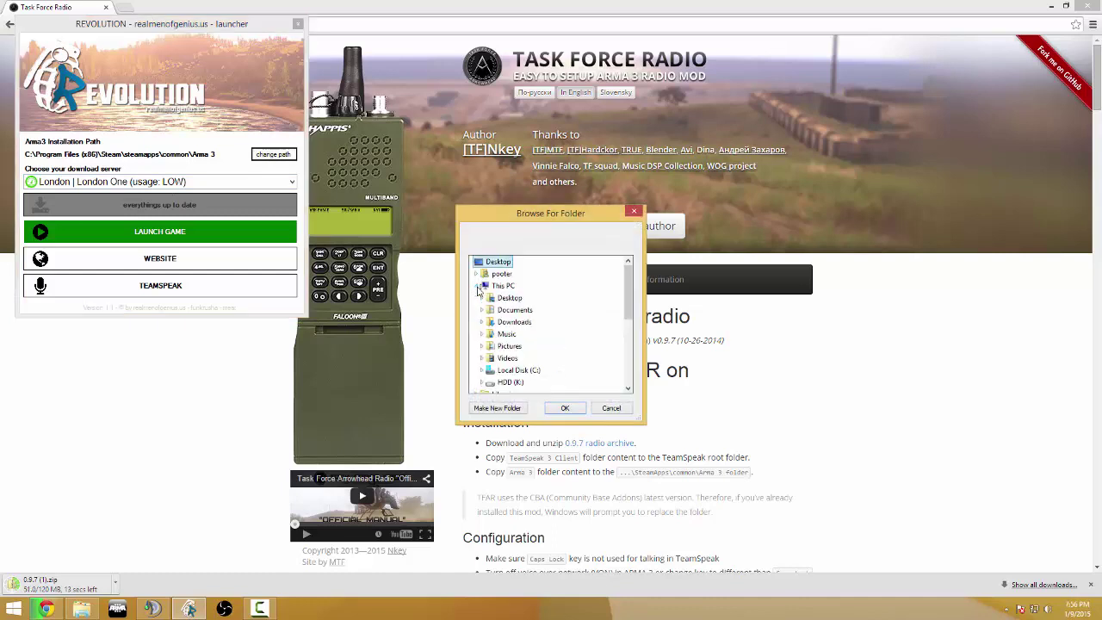
pyautogui.click(482, 369)
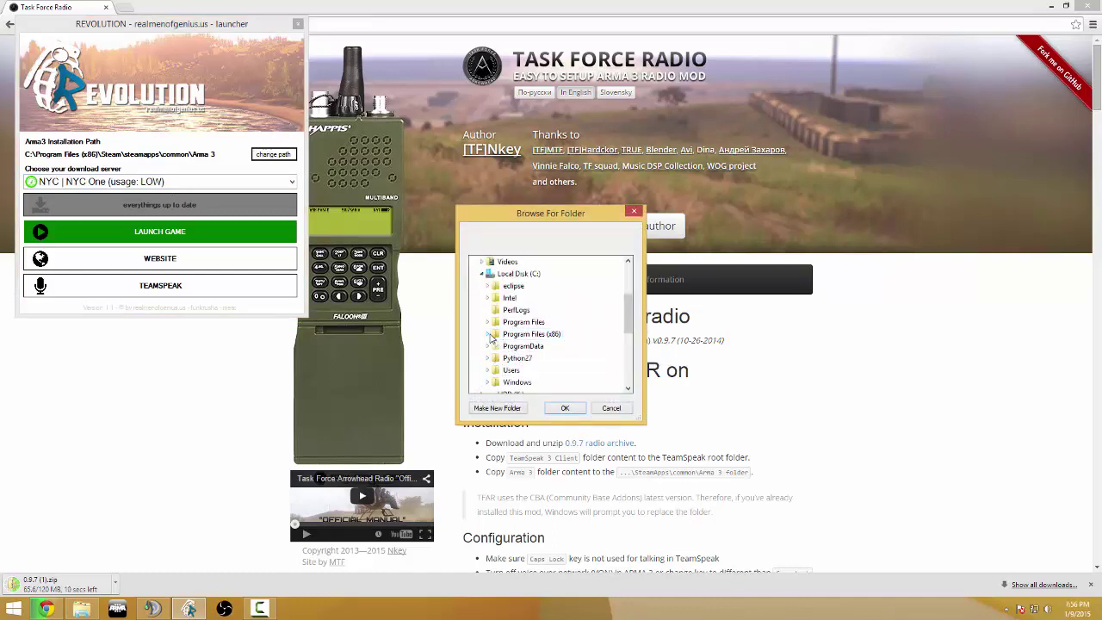
pyautogui.click(488, 335)
pyautogui.scroll(-10, 494, 353)
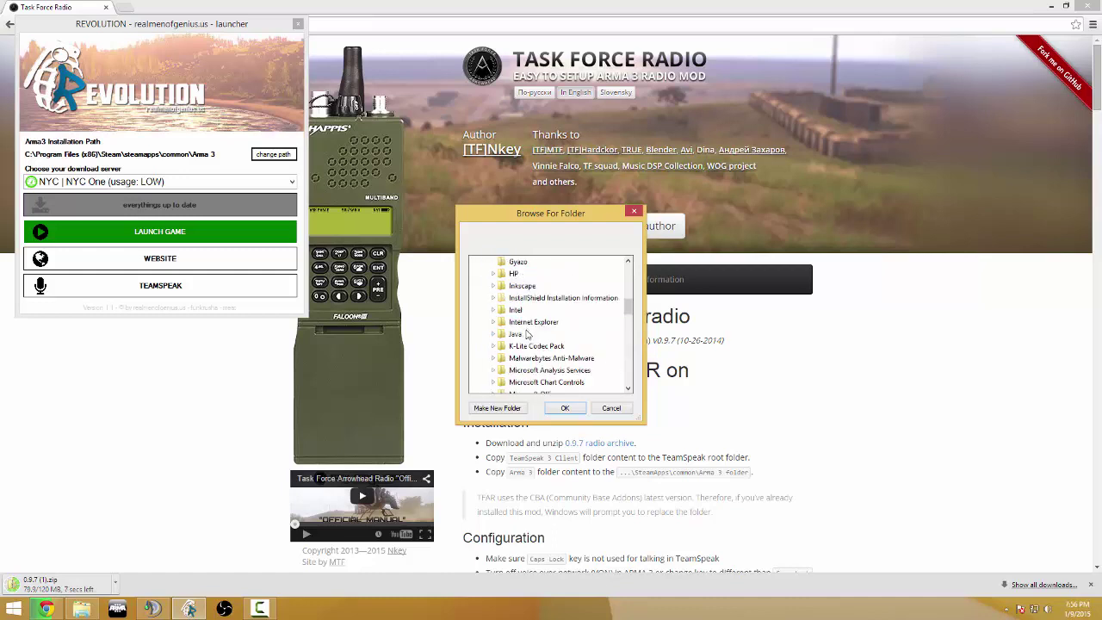
pyautogui.click(496, 346)
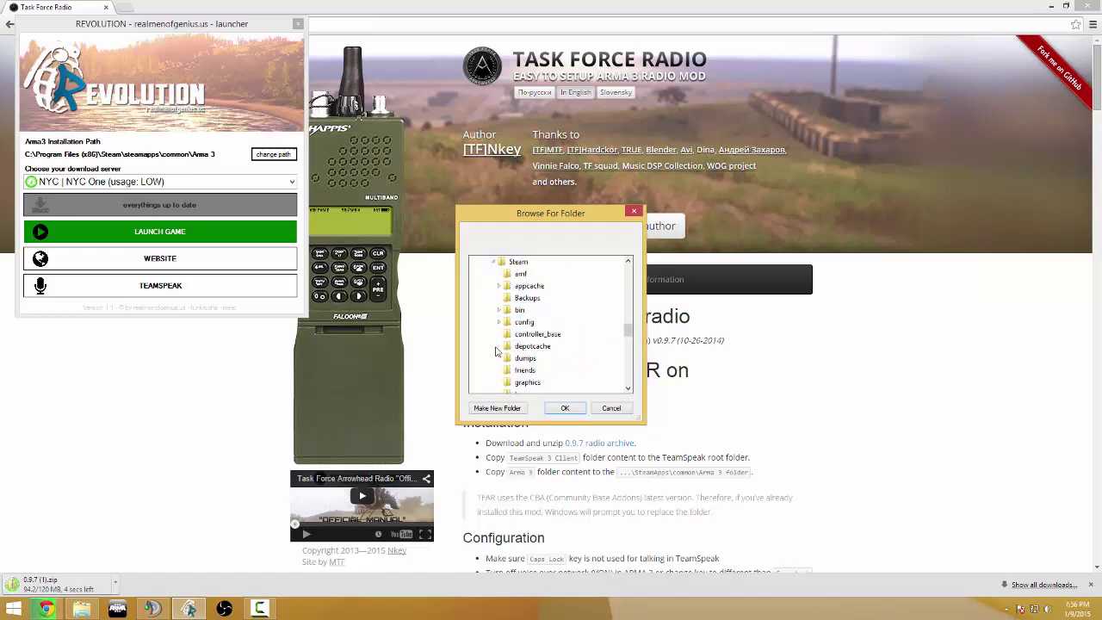
pyautogui.scroll(-5, 544, 320)
pyautogui.click(499, 322)
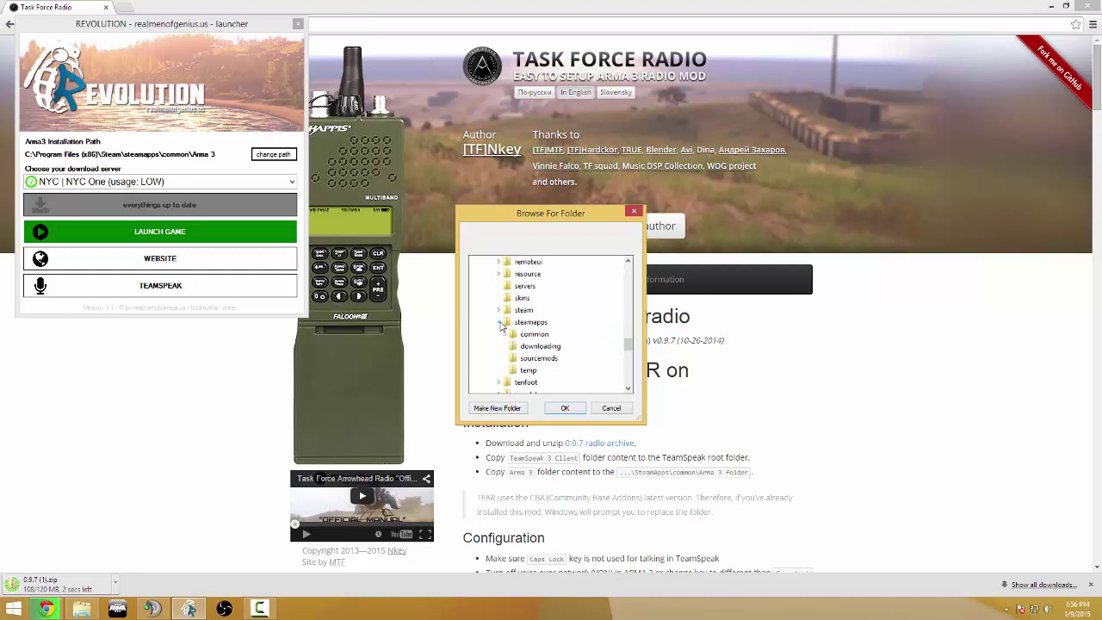
pyautogui.click(506, 335)
pyautogui.doubleClick(536, 345)
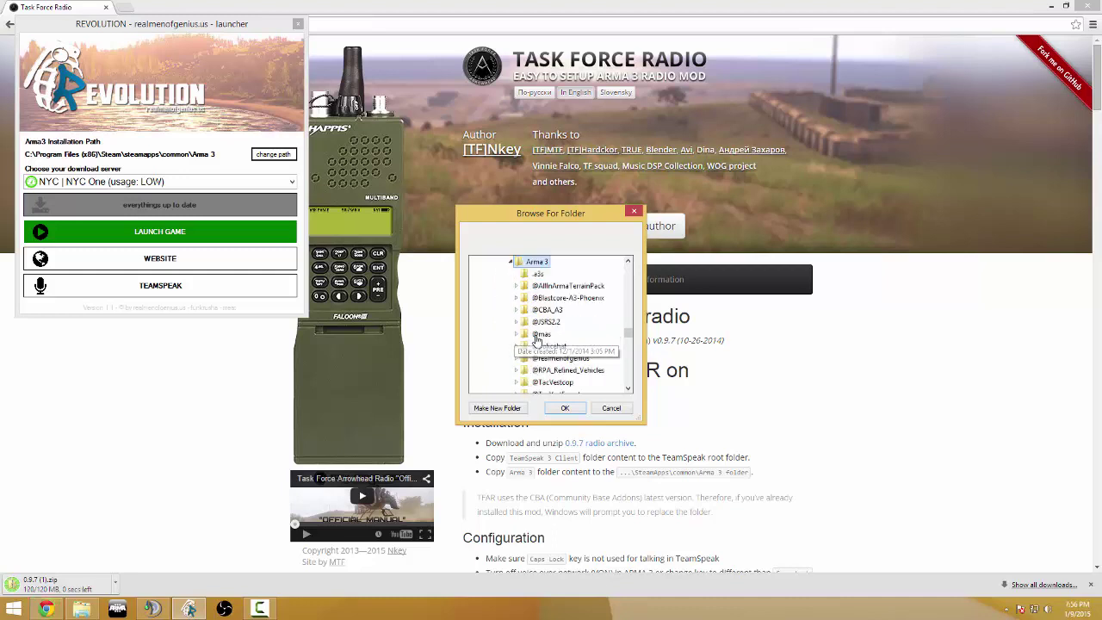
pyautogui.click(604, 410)
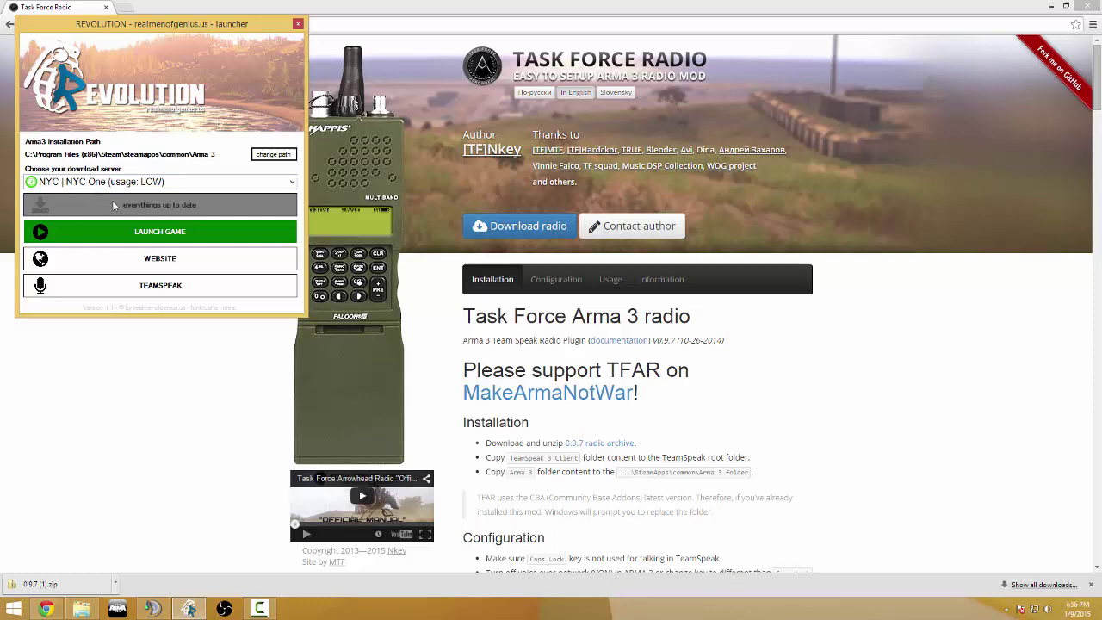
pyautogui.click(180, 230)
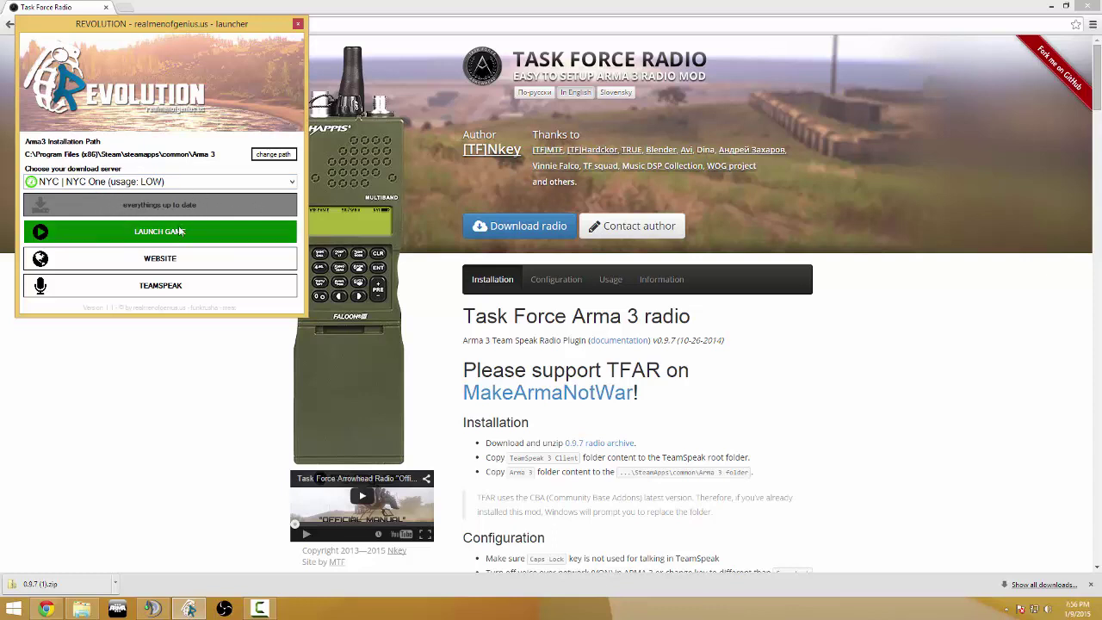
# Bring up the Downloads folder in File Explorer
pyautogui.click(83, 609)
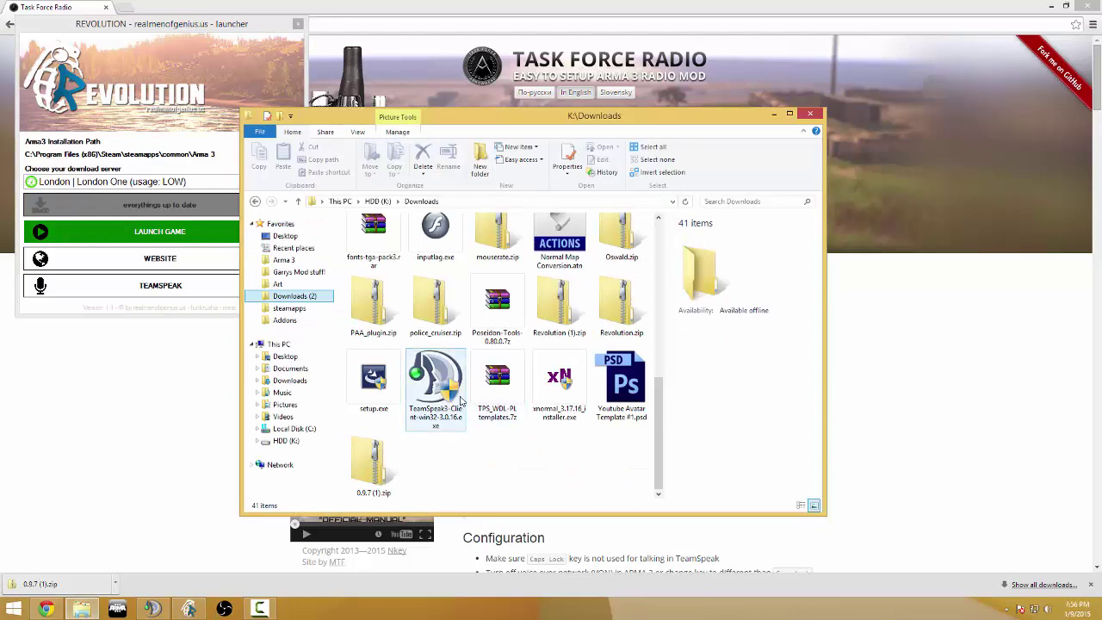
pyautogui.click(165, 519)
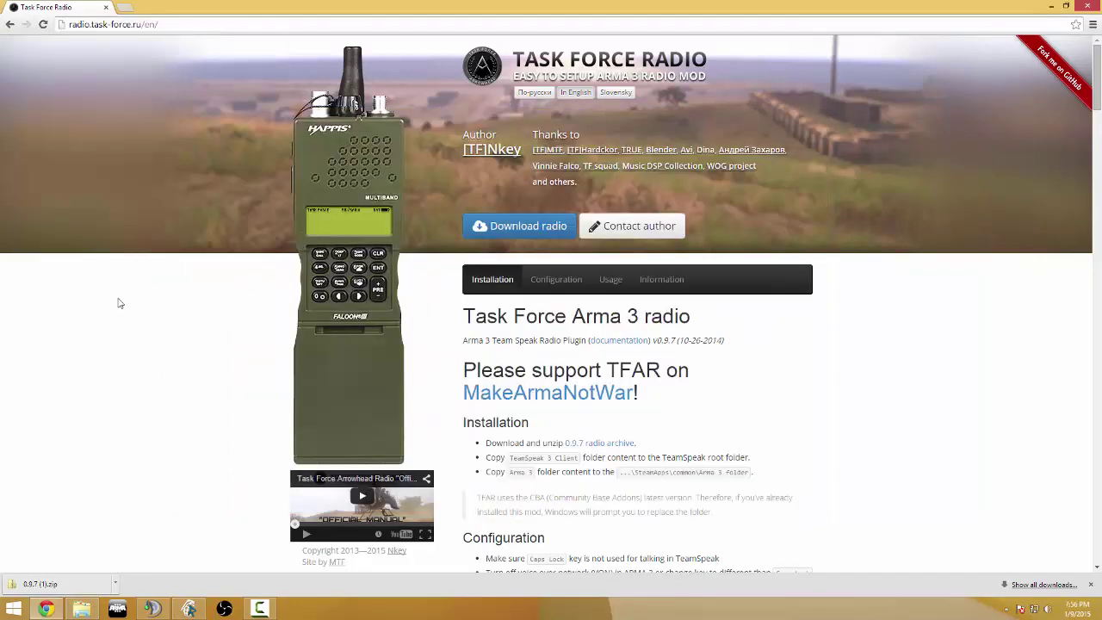
pyautogui.click(188, 610)
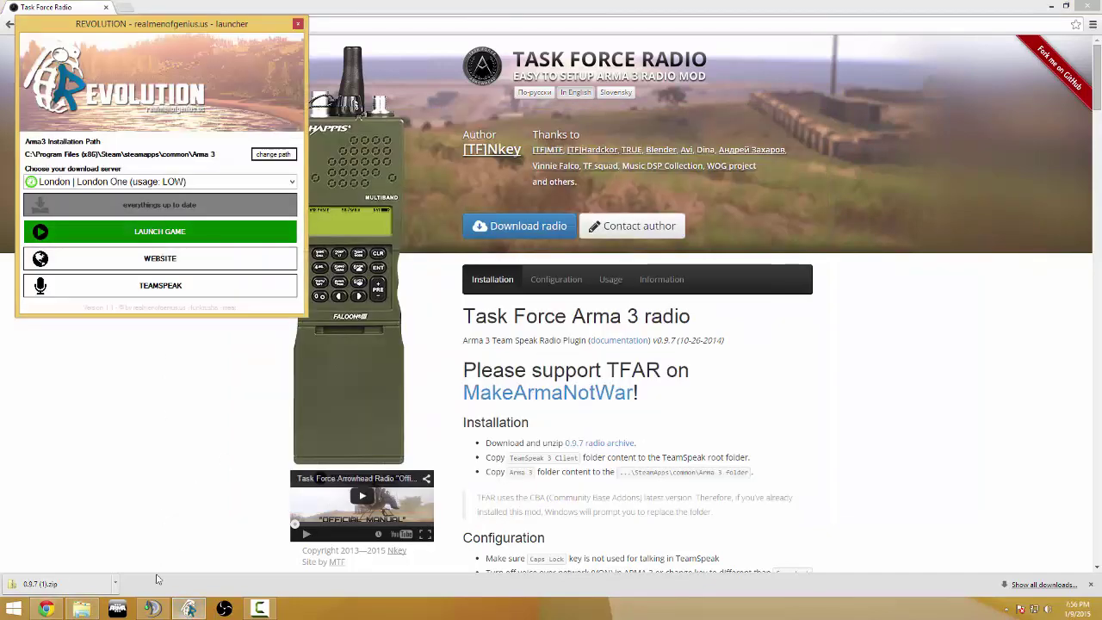
pyautogui.click(86, 610)
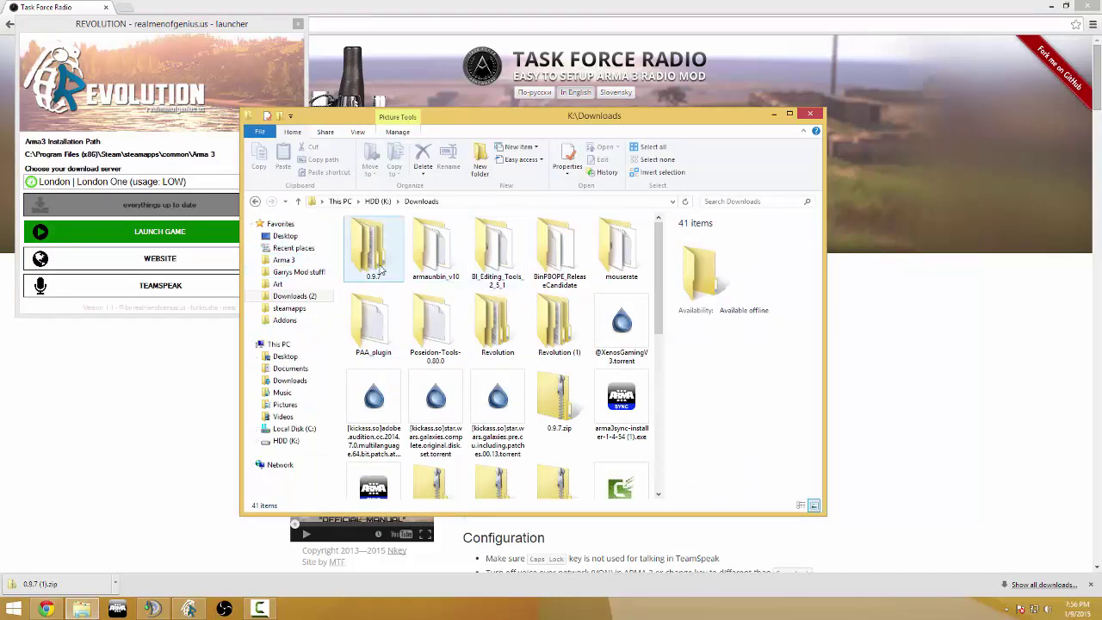
pyautogui.scroll(-5, 555, 286)
pyautogui.scroll(5, 558, 286)
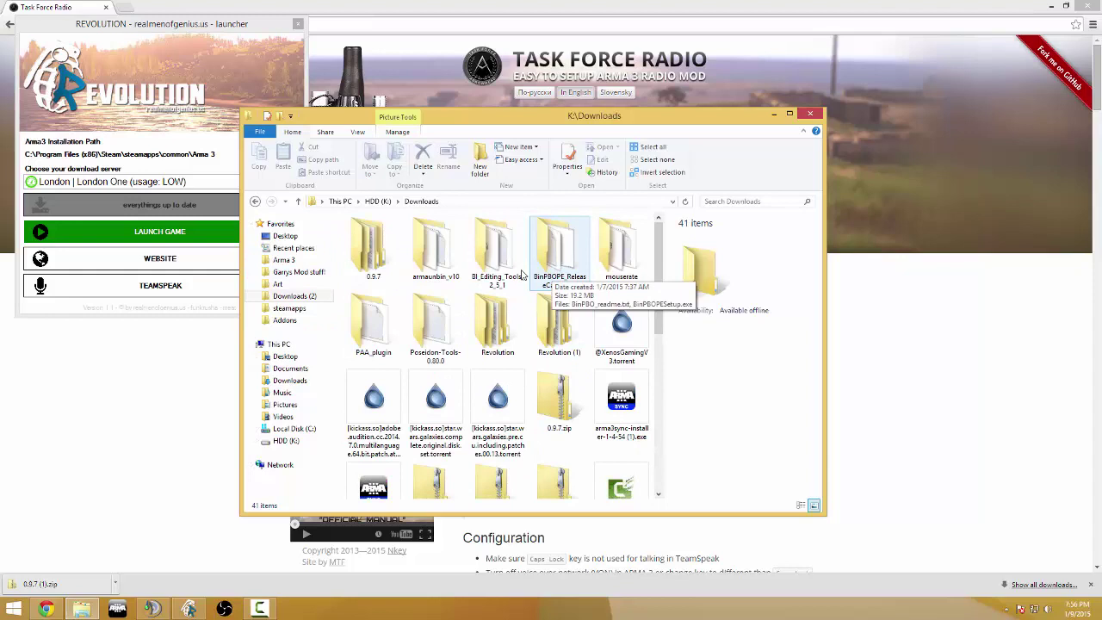
# Delete the old 0.9.7 folder from Downloads
pyautogui.click(368, 244)
pyautogui.doubleClick(369, 244)
pyautogui.press('BackSpace')
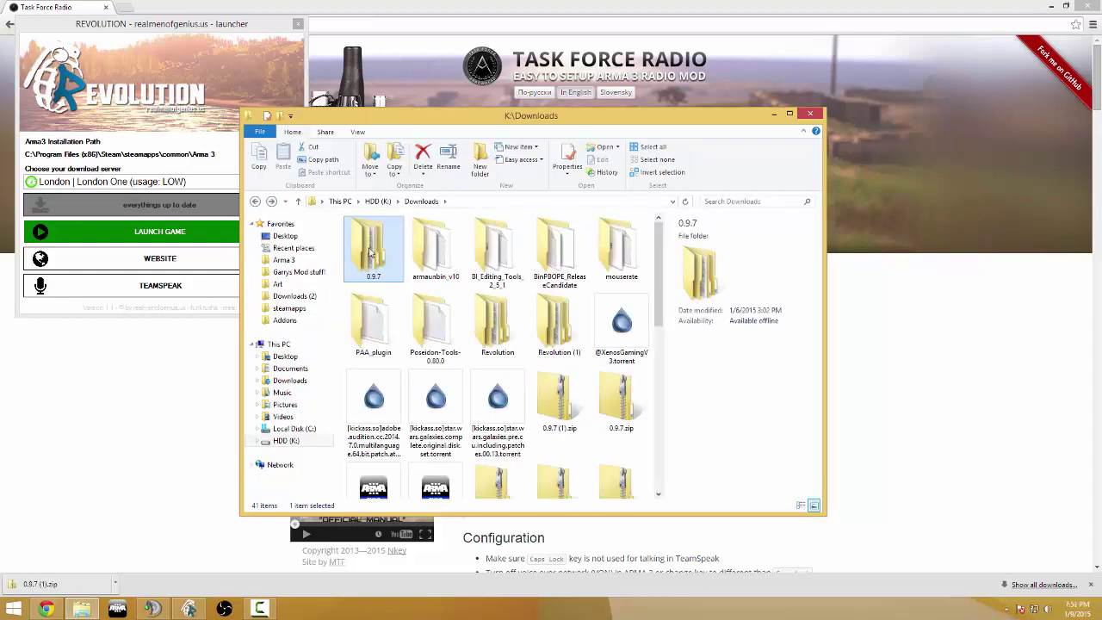
pyautogui.press('Delete')
# Extract 0.9.7.zip to a 0.9.7 folder and open its inner 0.9.7 folder
pyautogui.click(564, 413)
pyautogui.rightClick(572, 412)
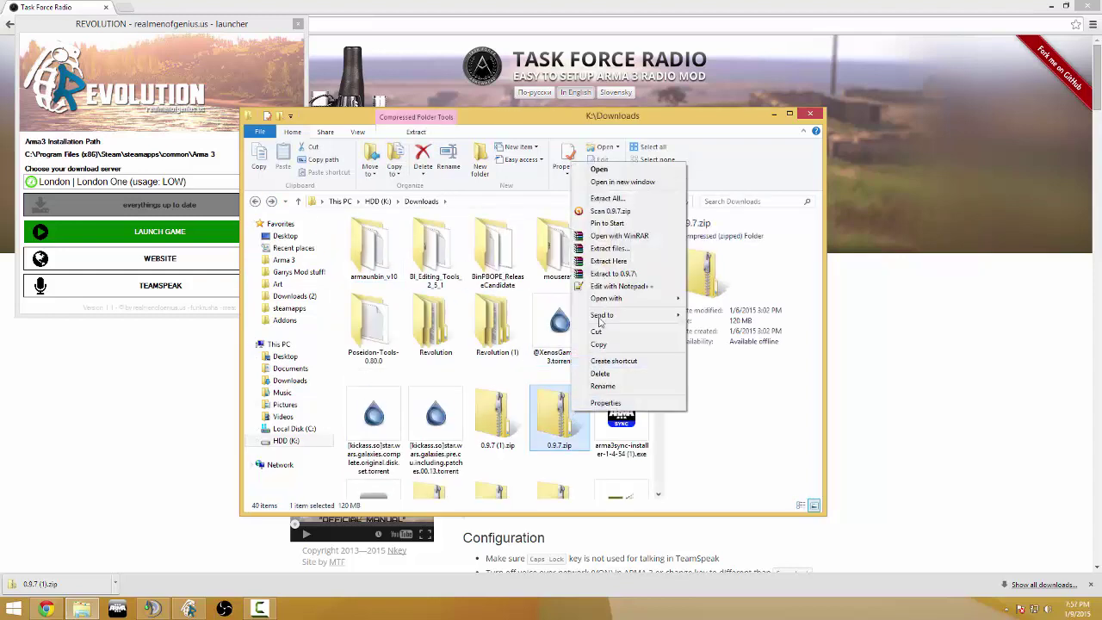
pyautogui.click(624, 261)
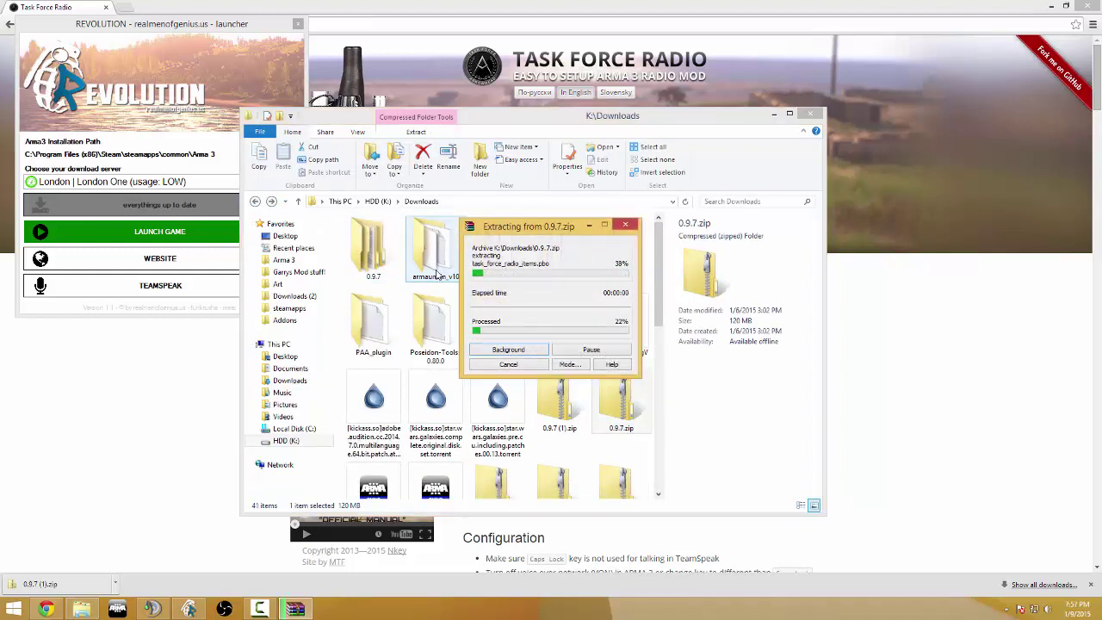
pyautogui.doubleClick(373, 250)
pyautogui.doubleClick(370, 235)
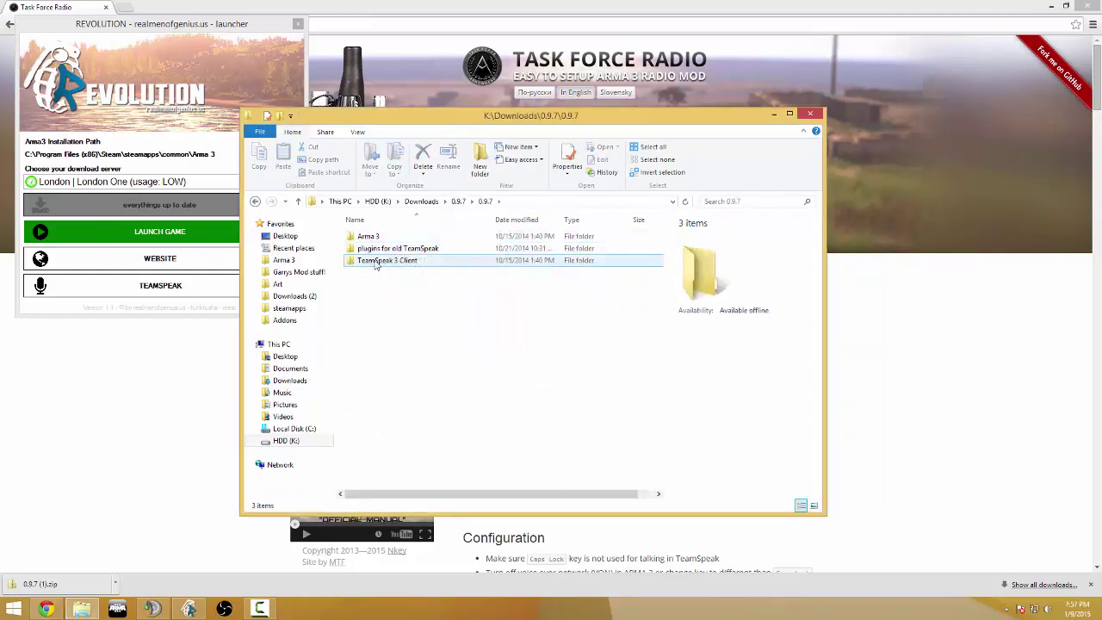
# Open the extracted TeamSpeak 3 Client plugins folder and select its five items
pyautogui.doubleClick(376, 261)
pyautogui.doubleClick(378, 236)
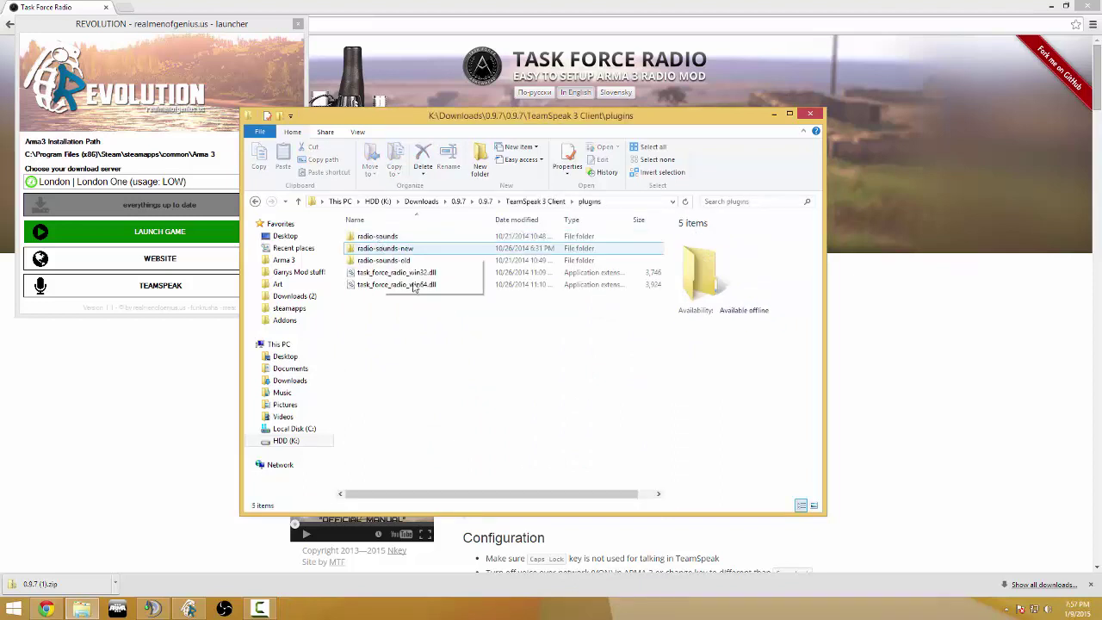
pyautogui.click(405, 284)
pyautogui.moveTo(376, 207); pyautogui.dragTo(404, 207)
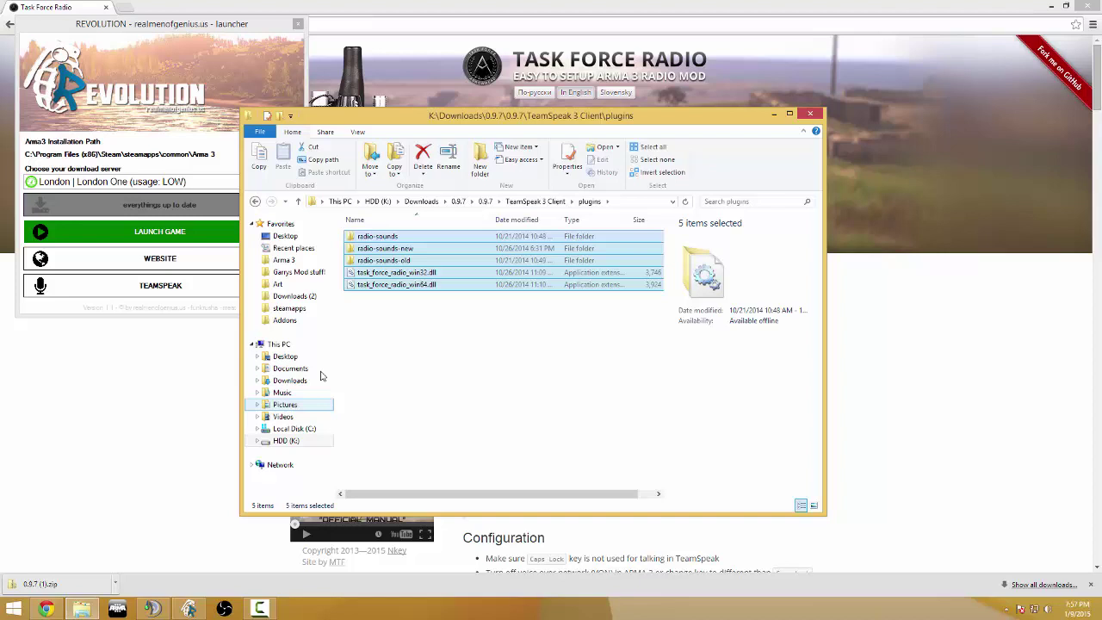
pyautogui.click(118, 208)
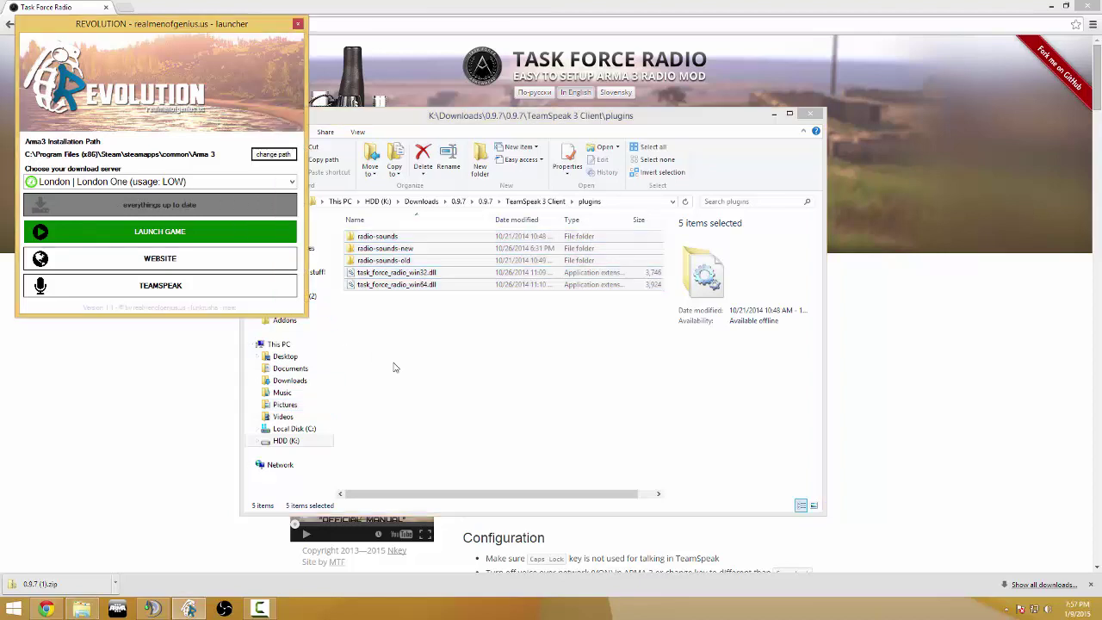
pyautogui.click(394, 368)
pyautogui.click(285, 320)
pyautogui.click(564, 202)
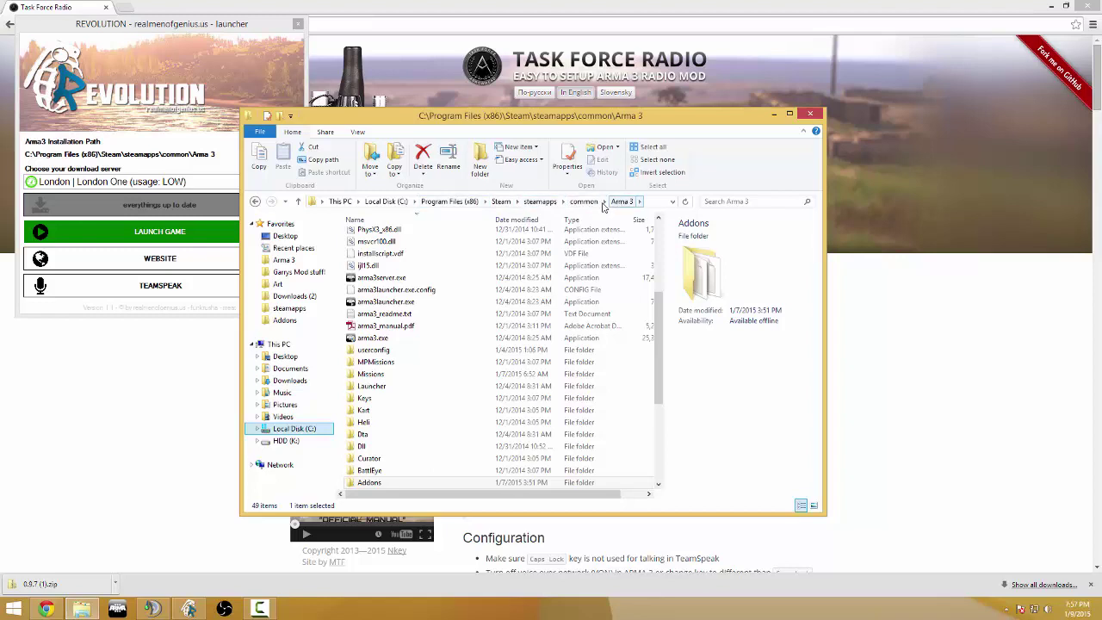
pyautogui.click(398, 435)
pyautogui.scroll(-1, 403, 449)
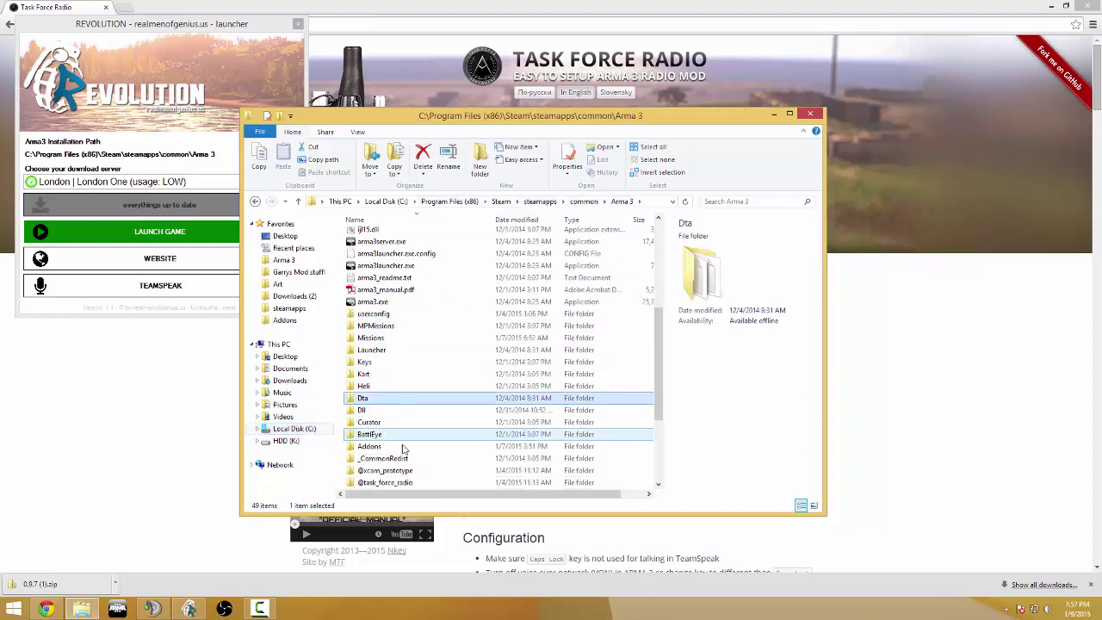
pyautogui.scroll(-1, 391, 450)
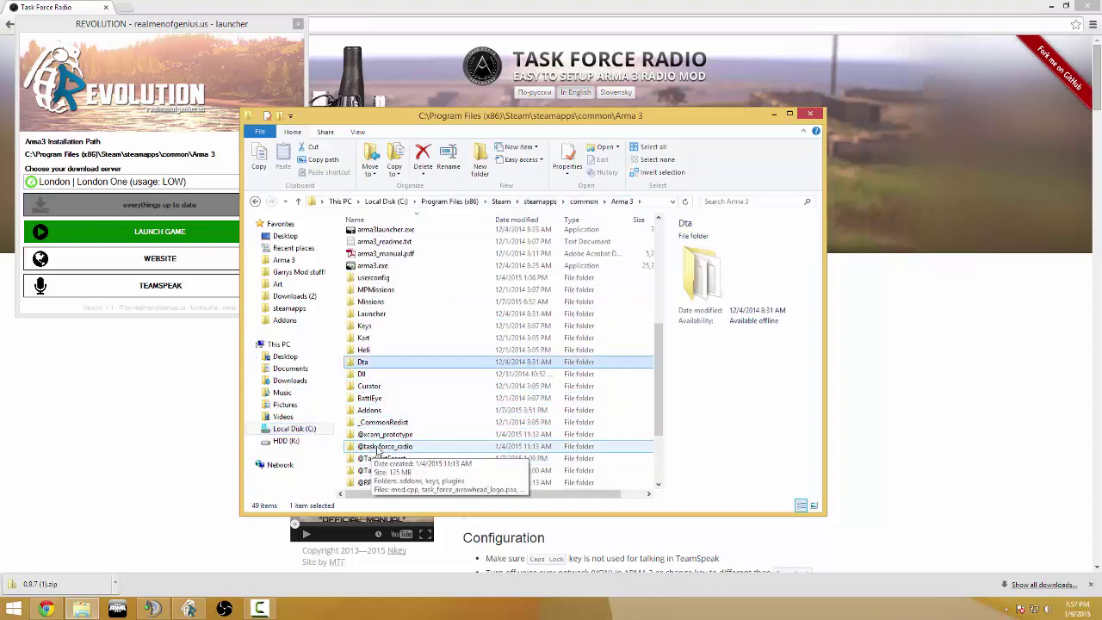
pyautogui.doubleClick(379, 447)
pyautogui.doubleClick(379, 261)
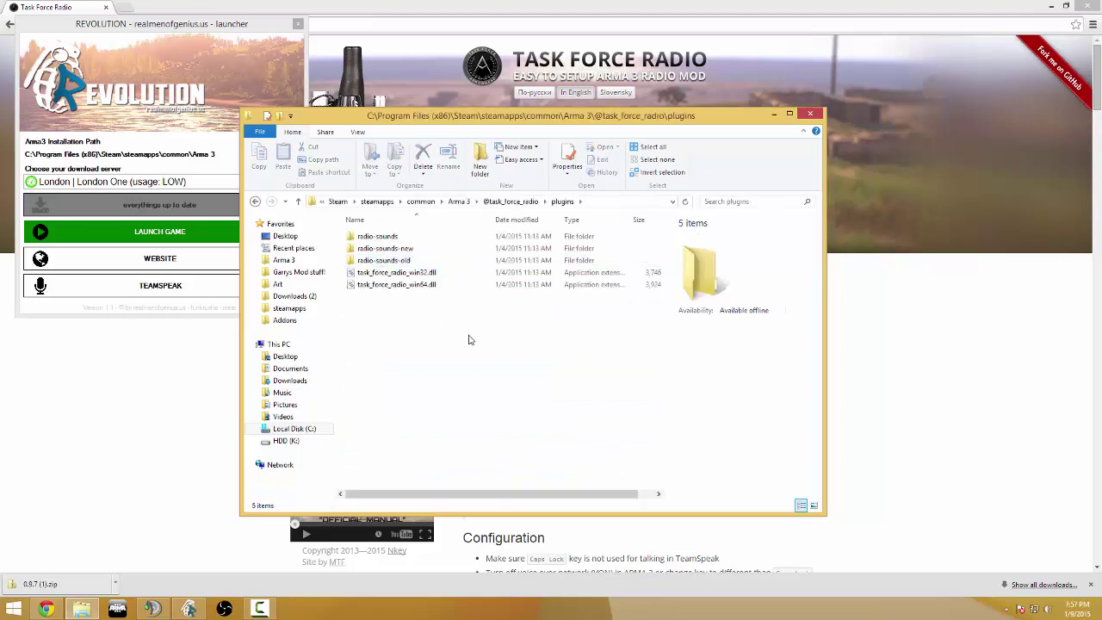
pyautogui.moveTo(469, 340); pyautogui.dragTo(341, 215)
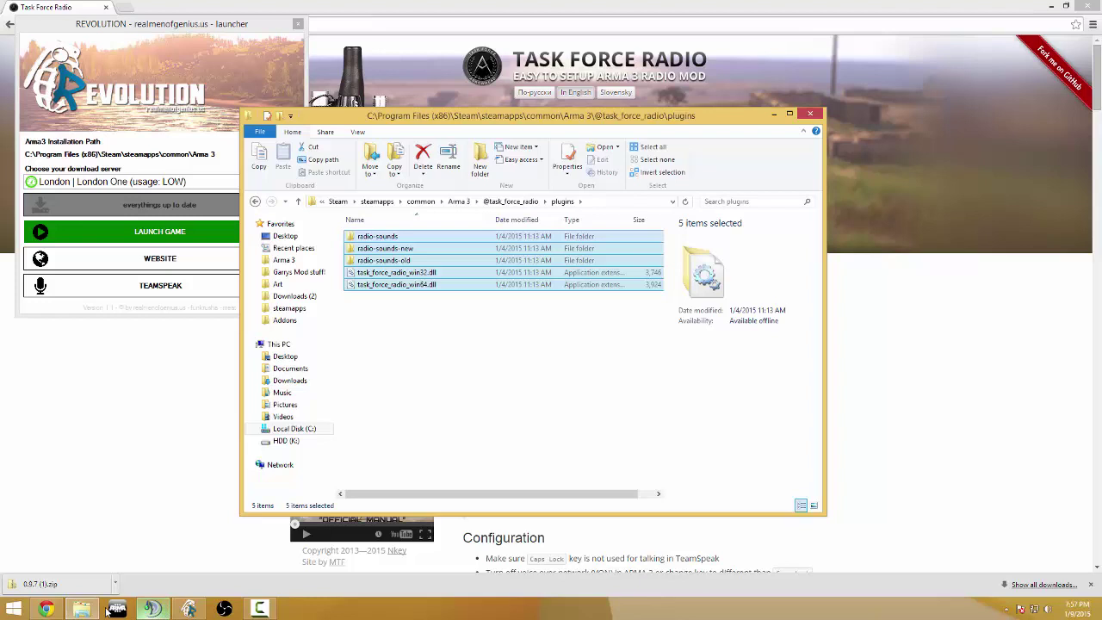
pyautogui.rightClick(411, 260)
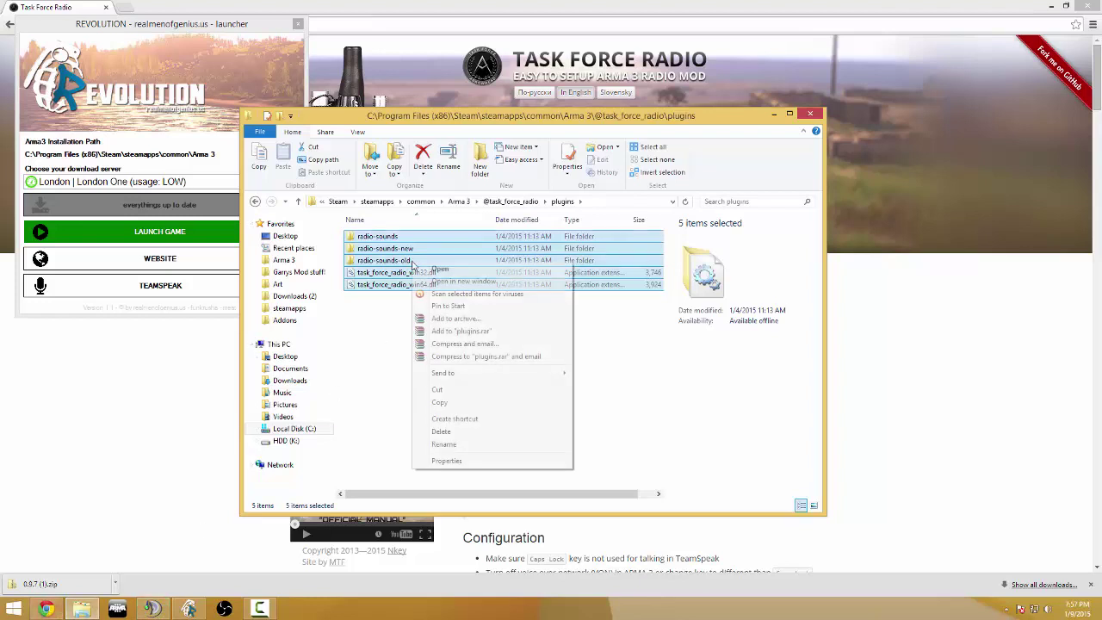
pyautogui.click(447, 405)
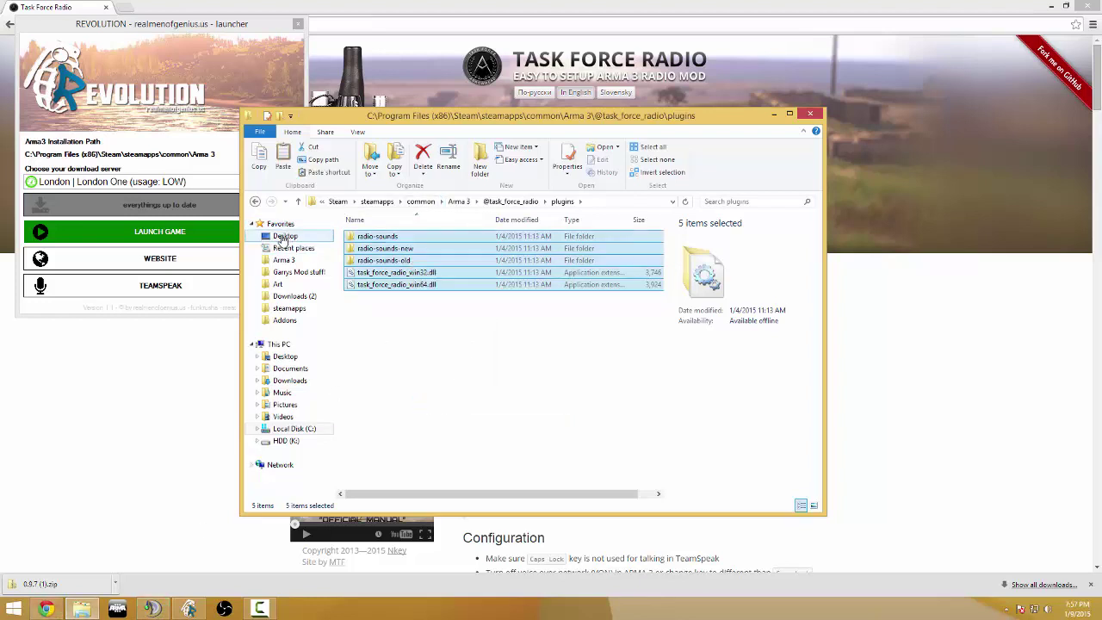
# Look through C:\Program Files (x86) for TeamSpeak, then return to drive C
pyautogui.click(290, 428)
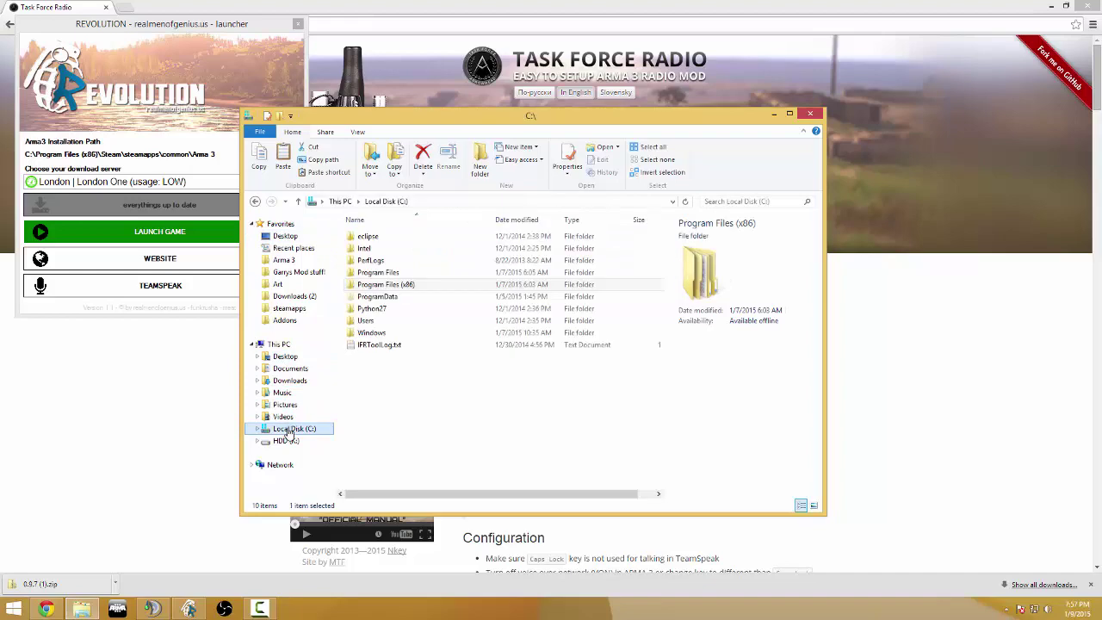
pyautogui.click(391, 286)
pyautogui.doubleClick(392, 287)
pyautogui.scroll(-7, 421, 347)
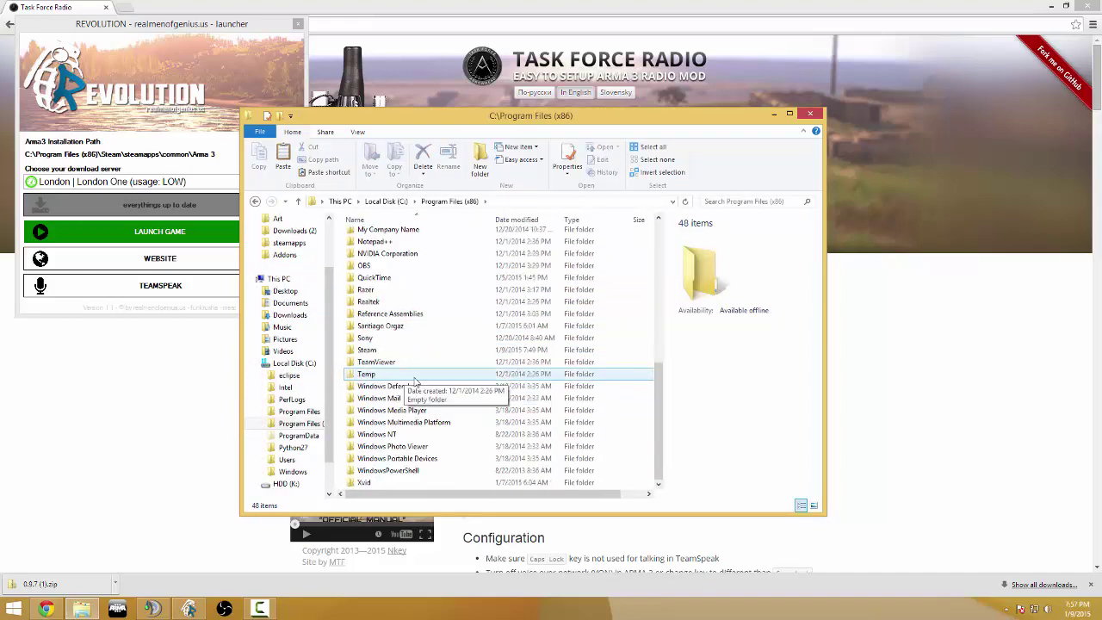
pyautogui.scroll(7, 418, 379)
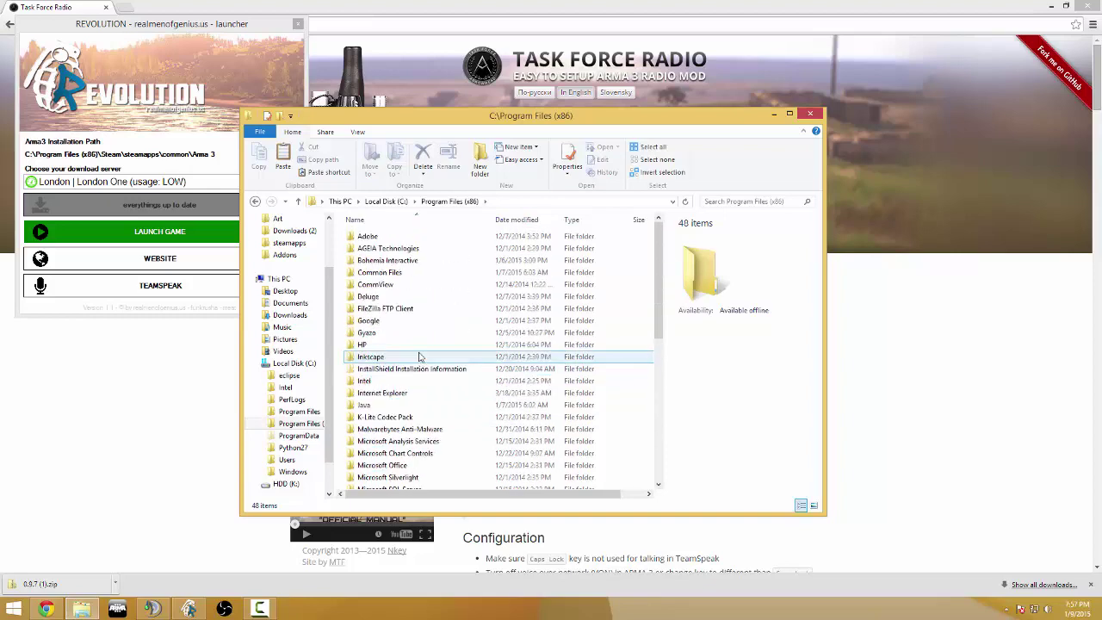
pyautogui.scroll(-7, 458, 371)
pyautogui.scroll(-1, 456, 370)
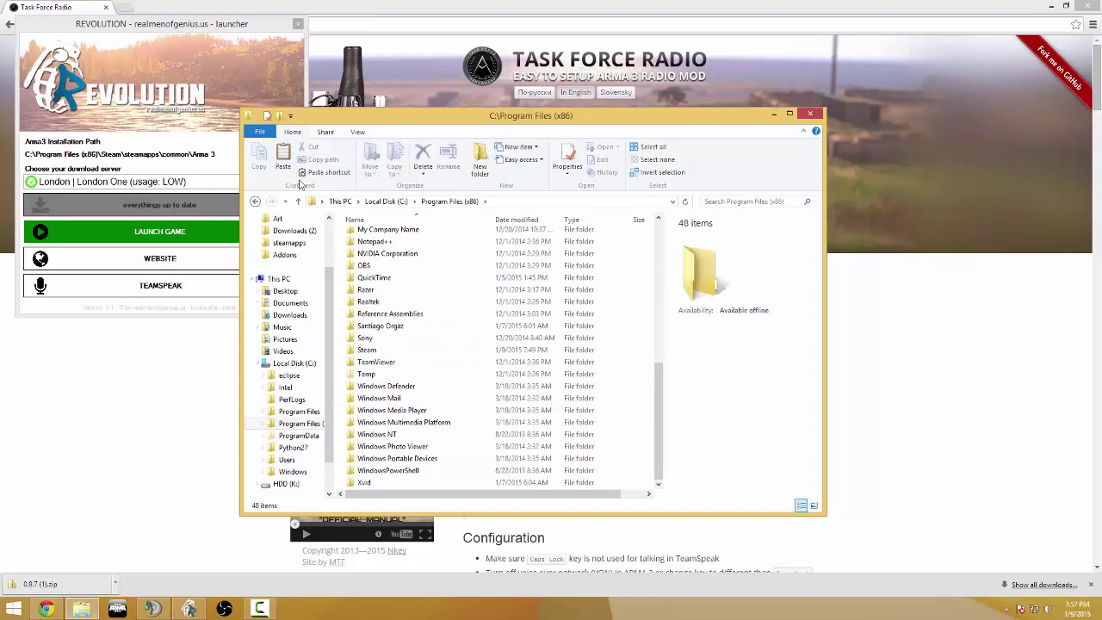
pyautogui.click(255, 201)
# Open C:\Program Files\TeamSpeak 3 Client\plugins and leave it without pasting, since the DLLs exist
pyautogui.doubleClick(380, 269)
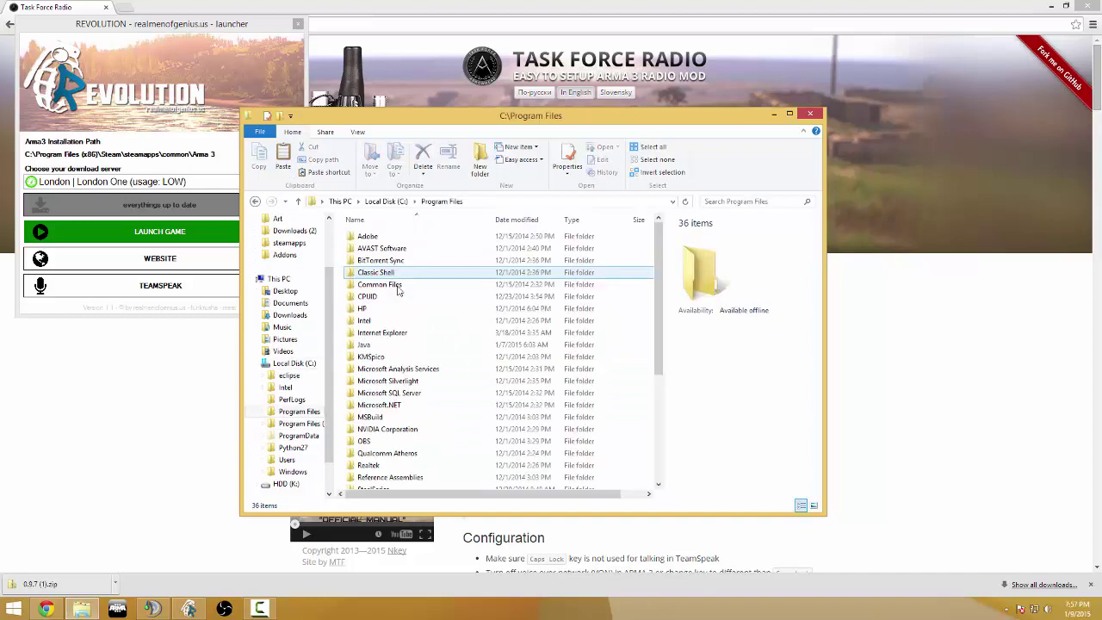
pyautogui.scroll(-1, 435, 316)
pyautogui.scroll(-4, 435, 316)
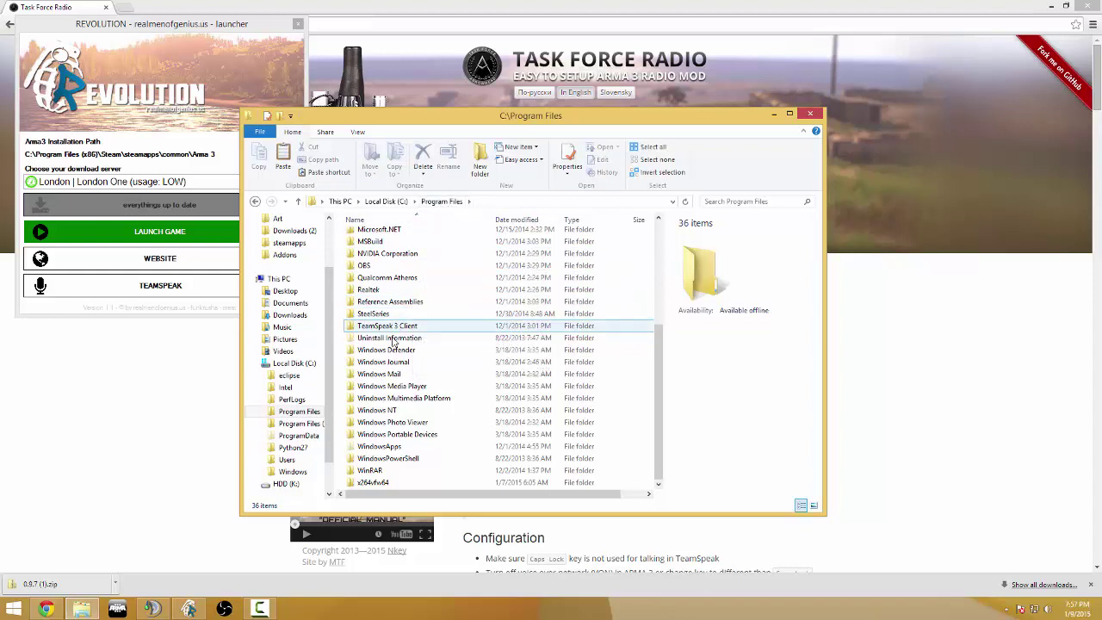
pyautogui.doubleClick(420, 326)
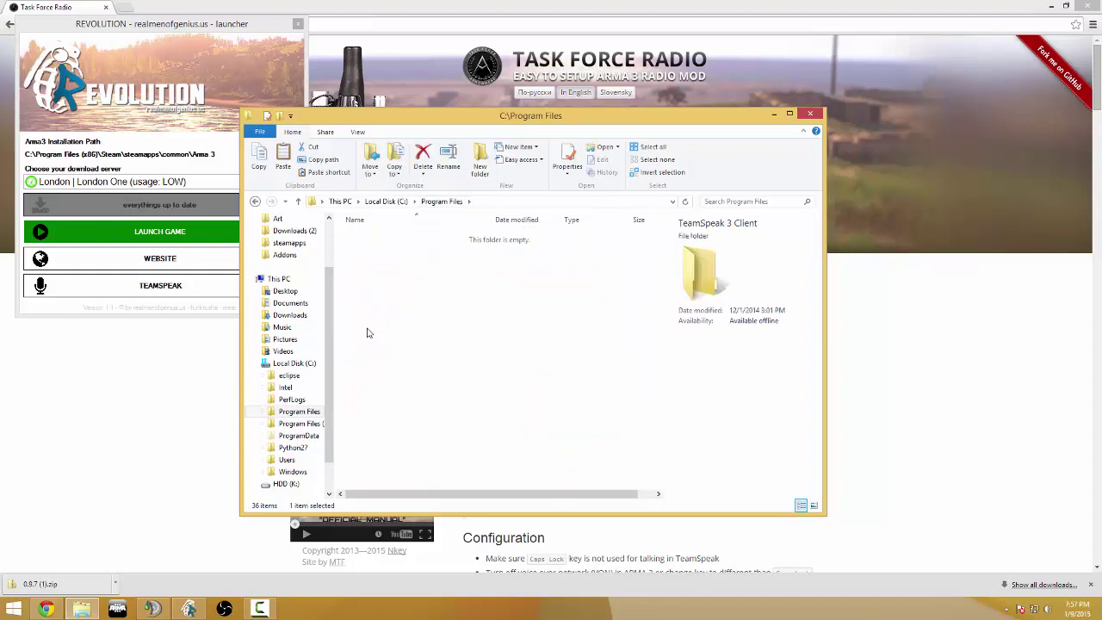
pyautogui.doubleClick(383, 298)
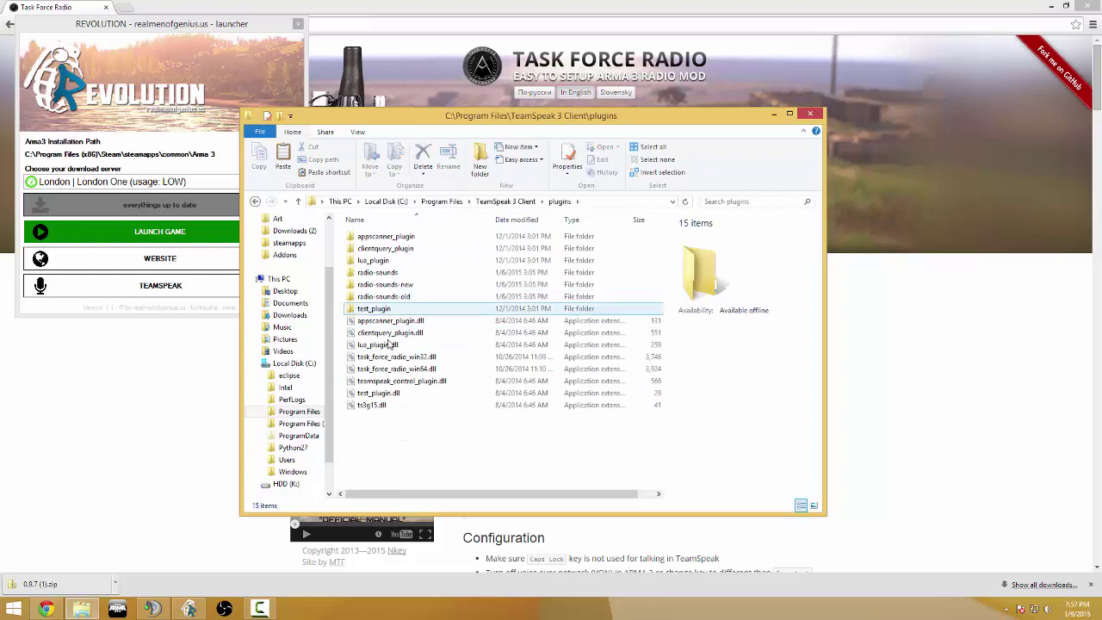
pyautogui.rightClick(437, 433)
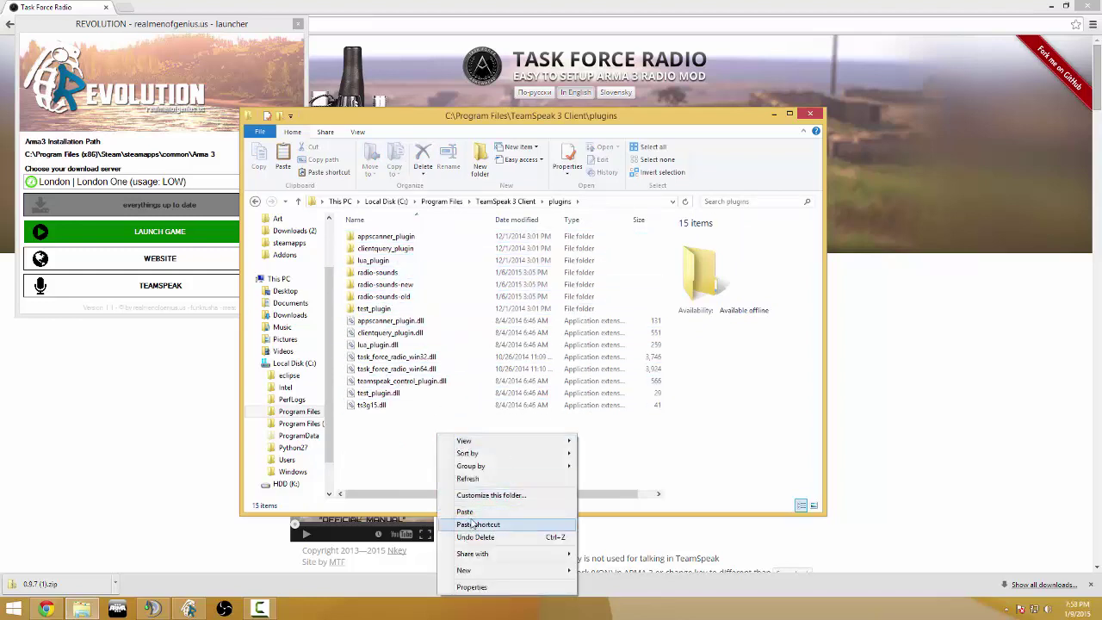
pyautogui.click(411, 456)
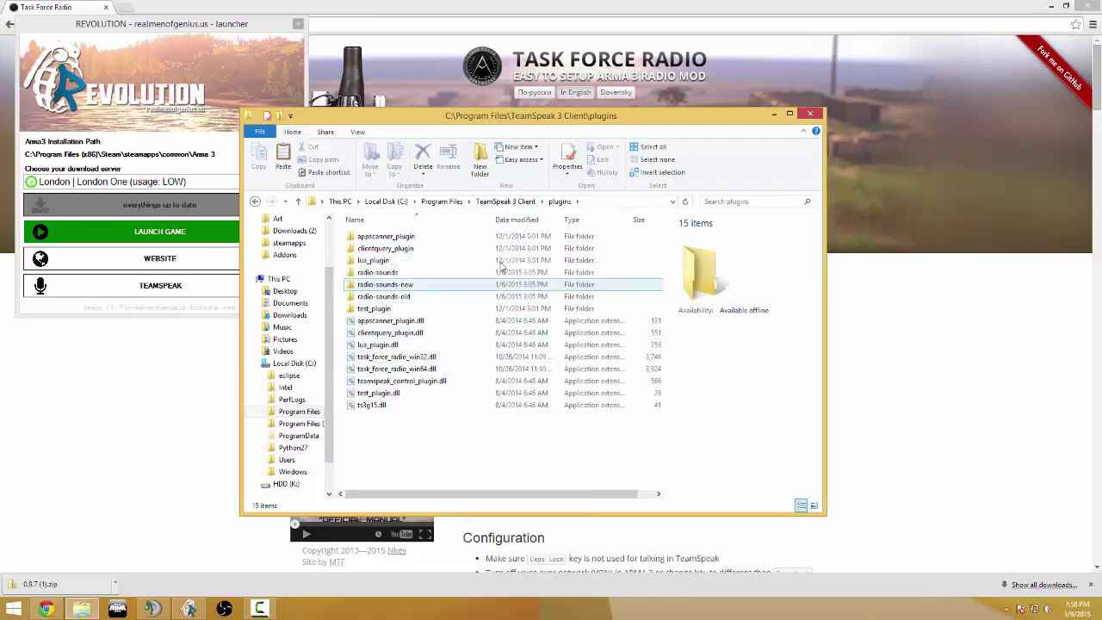
# Load realmenofgenius.us in a new Chrome tab and launch its TeamSpeak server link in TeamSpeak 3
pyautogui.click(160, 611)
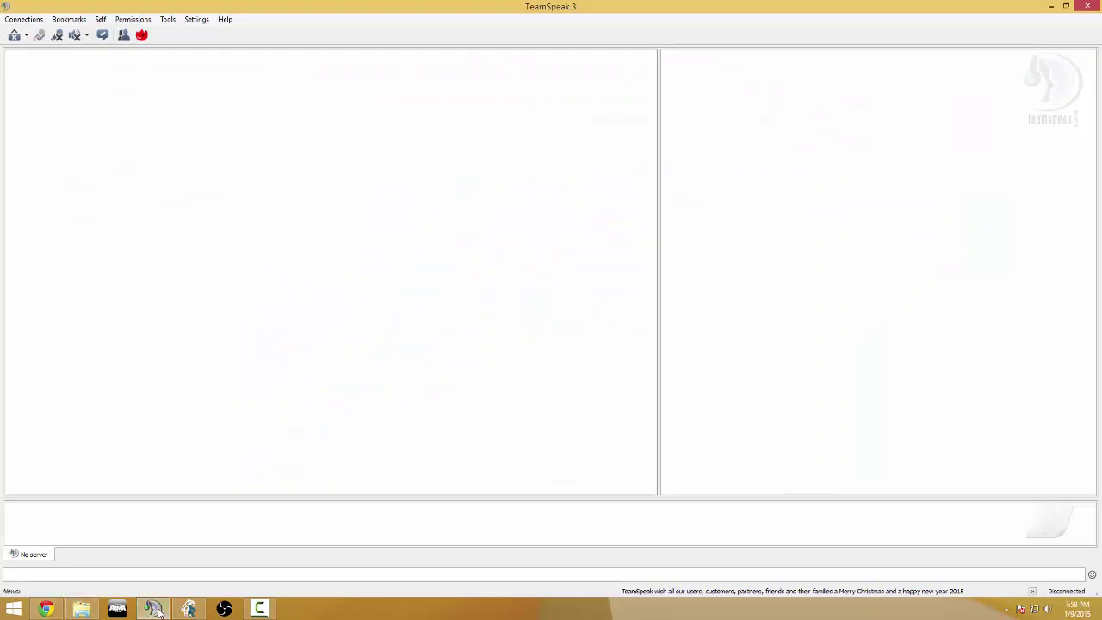
pyautogui.hotkey('alt', 'b')
pyautogui.click(47, 608)
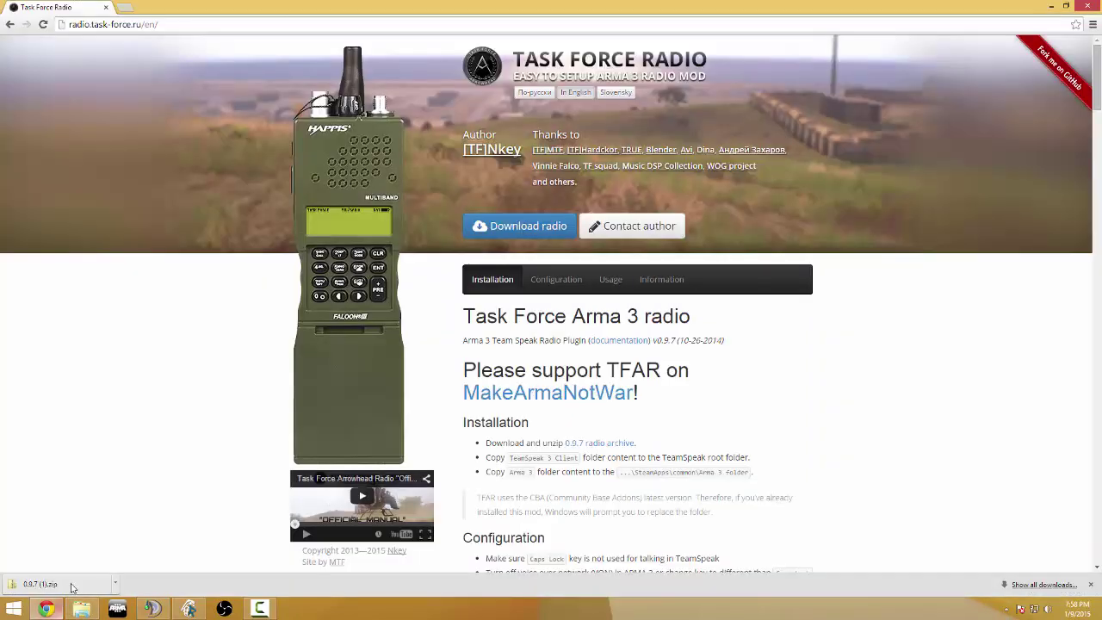
pyautogui.click(127, 7)
pyautogui.press('Return')
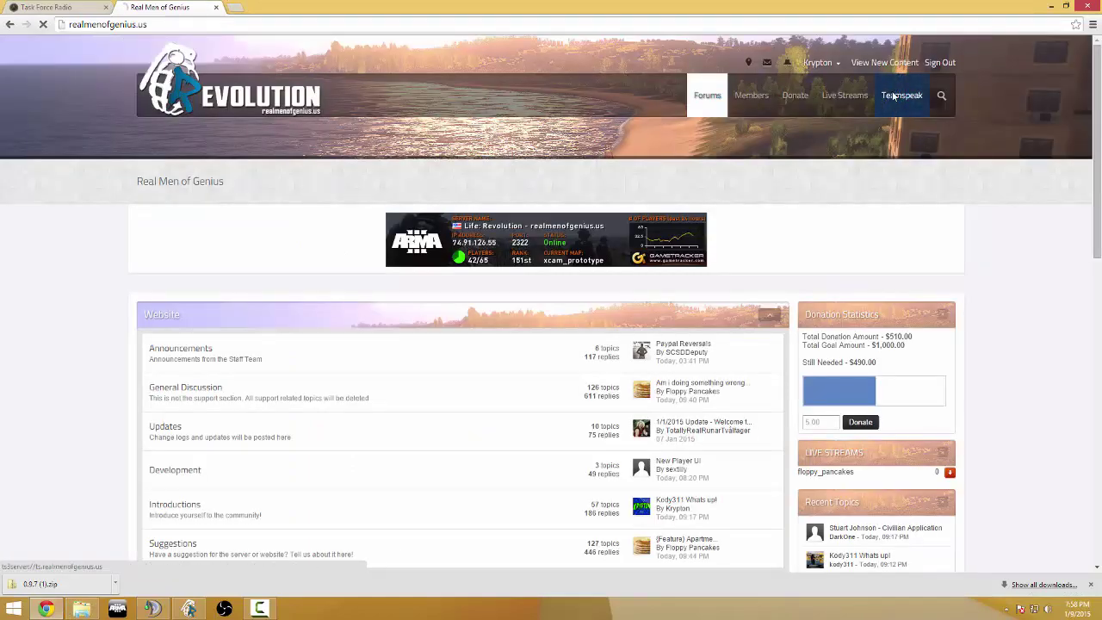
pyautogui.click(894, 97)
pyautogui.click(573, 191)
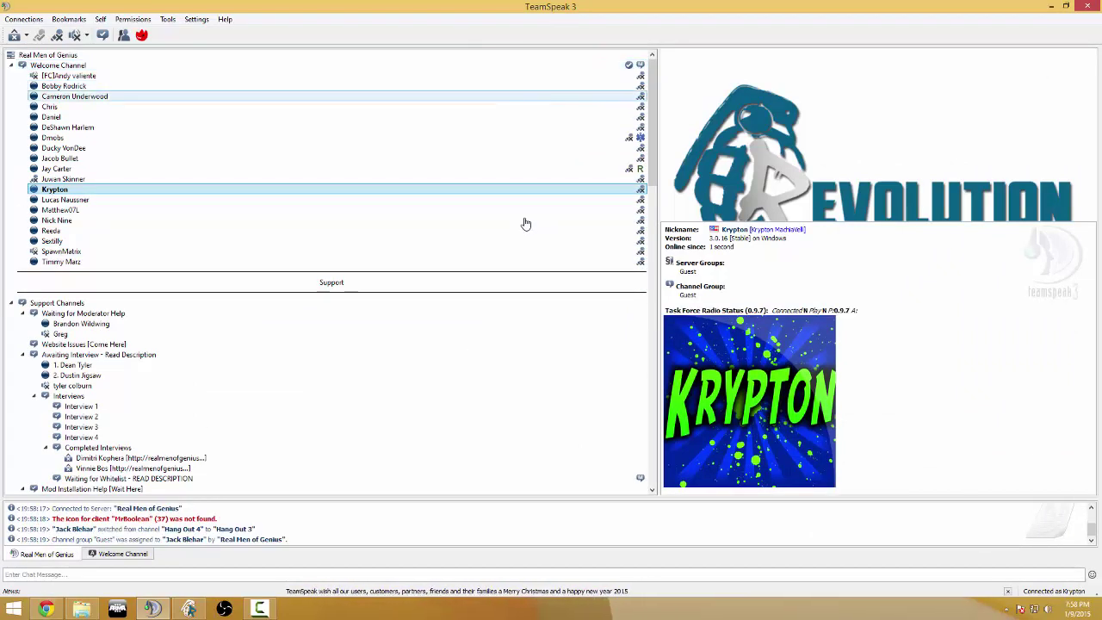
# Select the TaskForceRadio channel and join it by submitting the channel password
pyautogui.scroll(-4, 525, 223)
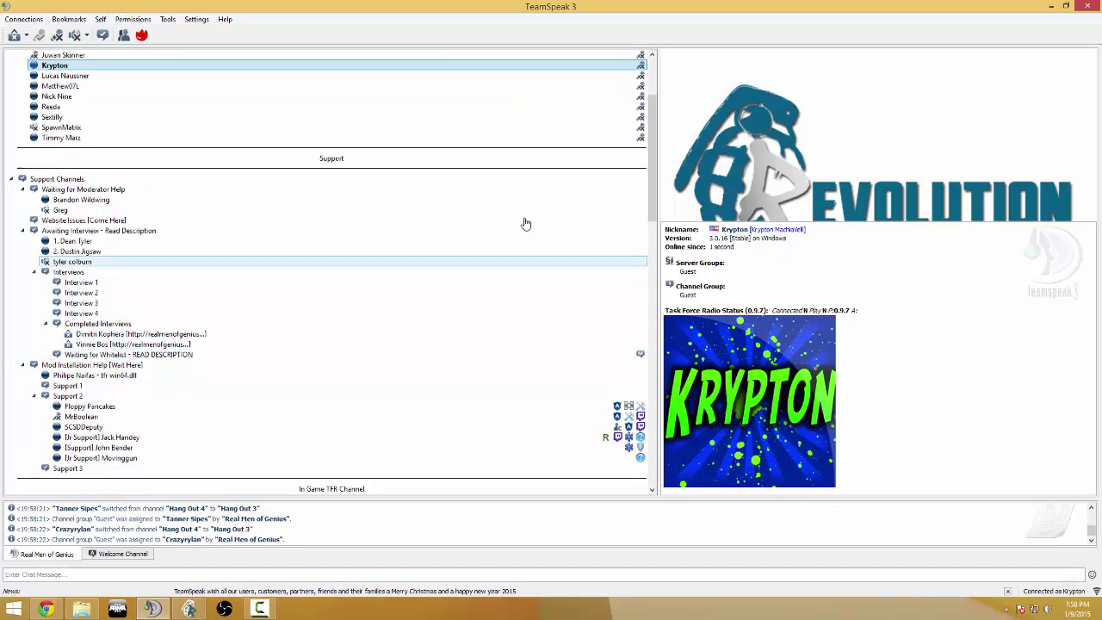
pyautogui.scroll(-7, 525, 223)
pyautogui.press('Down')
pyautogui.press('Down')
pyautogui.press('Down')
pyautogui.press('Down')
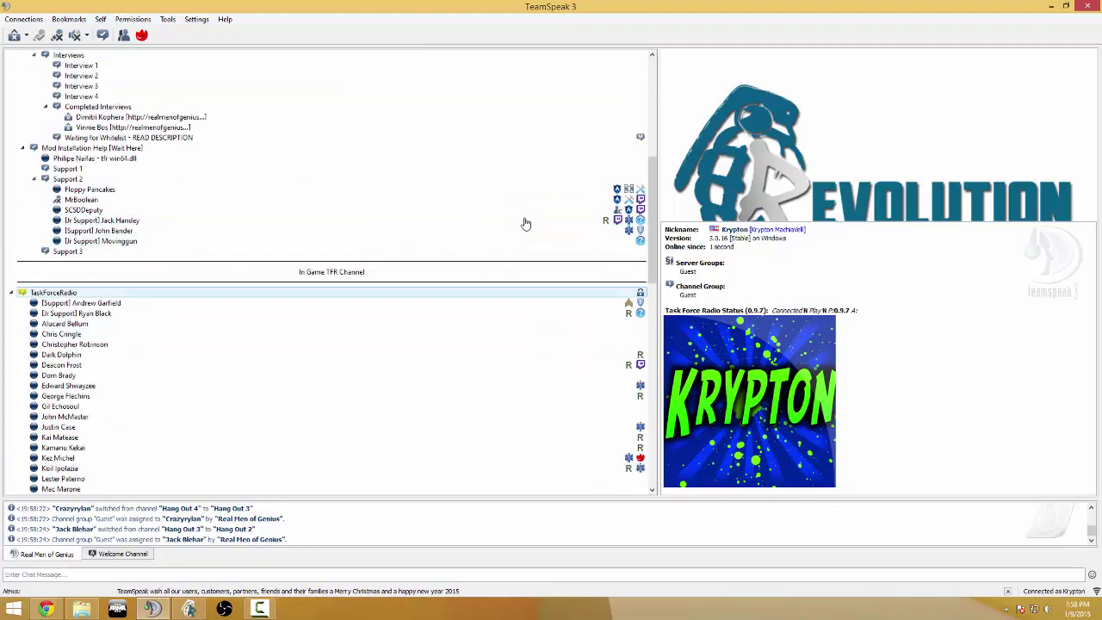
pyautogui.press('Return')
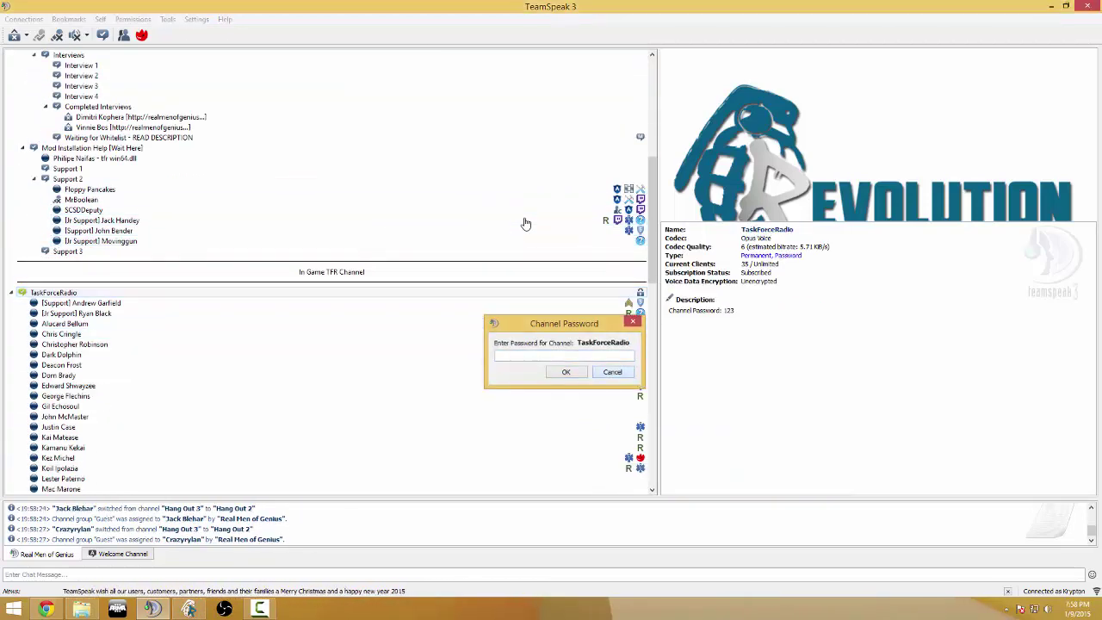
pyautogui.press('Return')
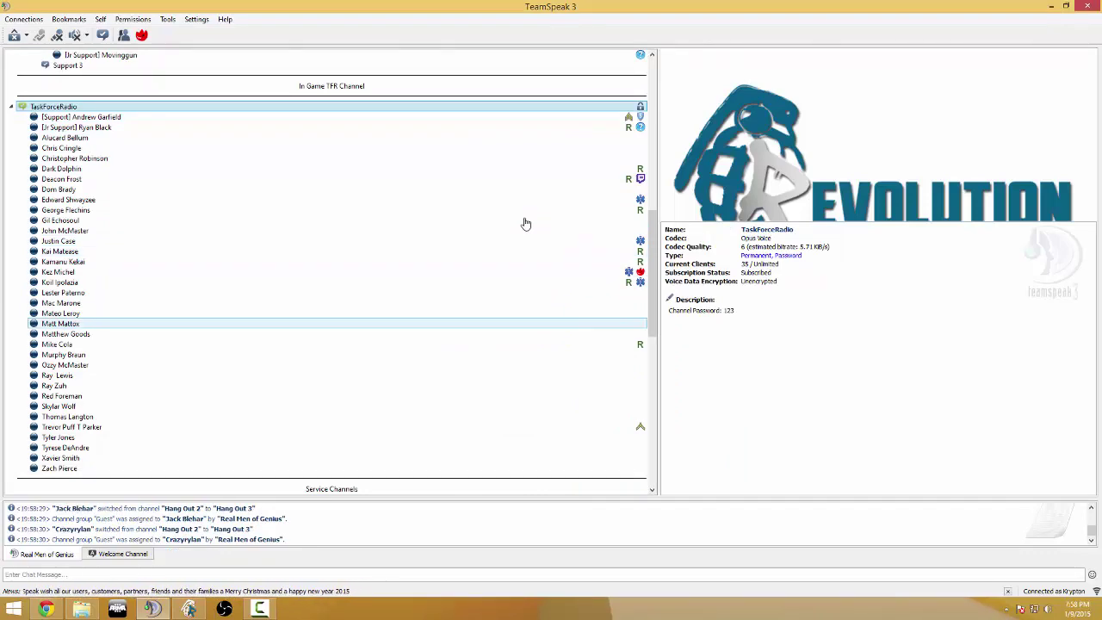
pyautogui.press('Right')
pyautogui.press('Right')
pyautogui.press('Down')
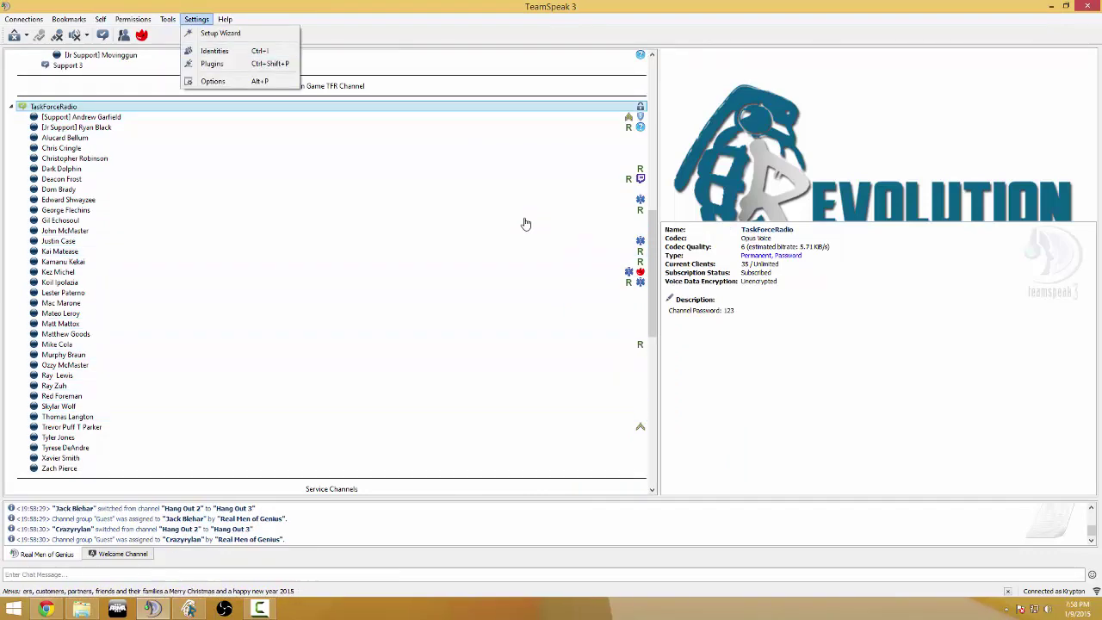
pyautogui.press('Up')
pyautogui.press('Escape')
pyautogui.hotkey('alt', 'p')
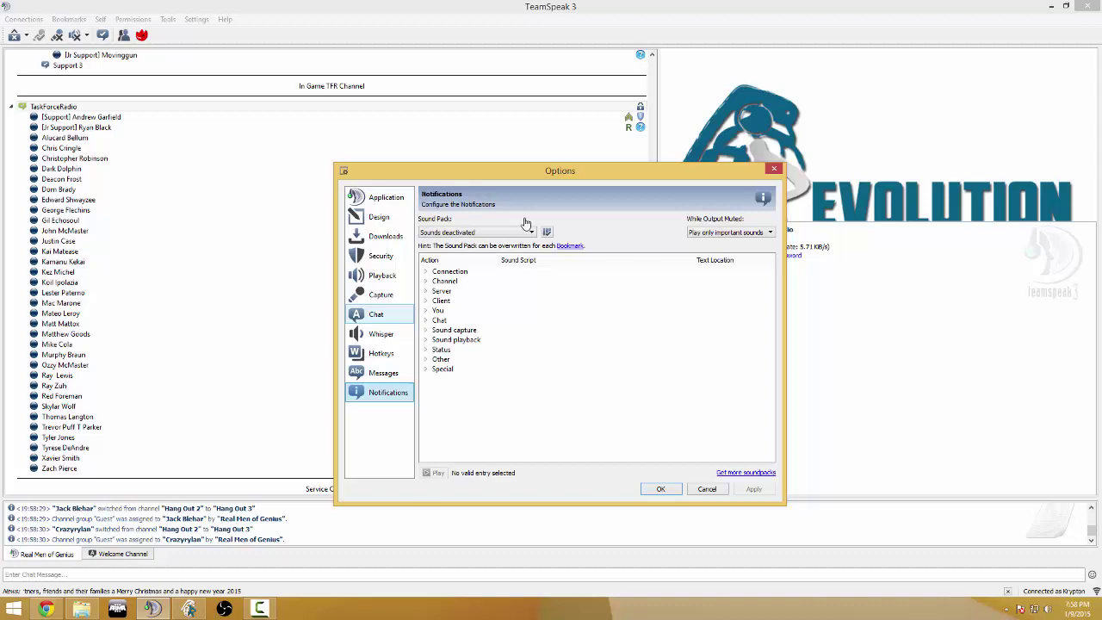
pyautogui.press('Up')
pyautogui.press('Up')
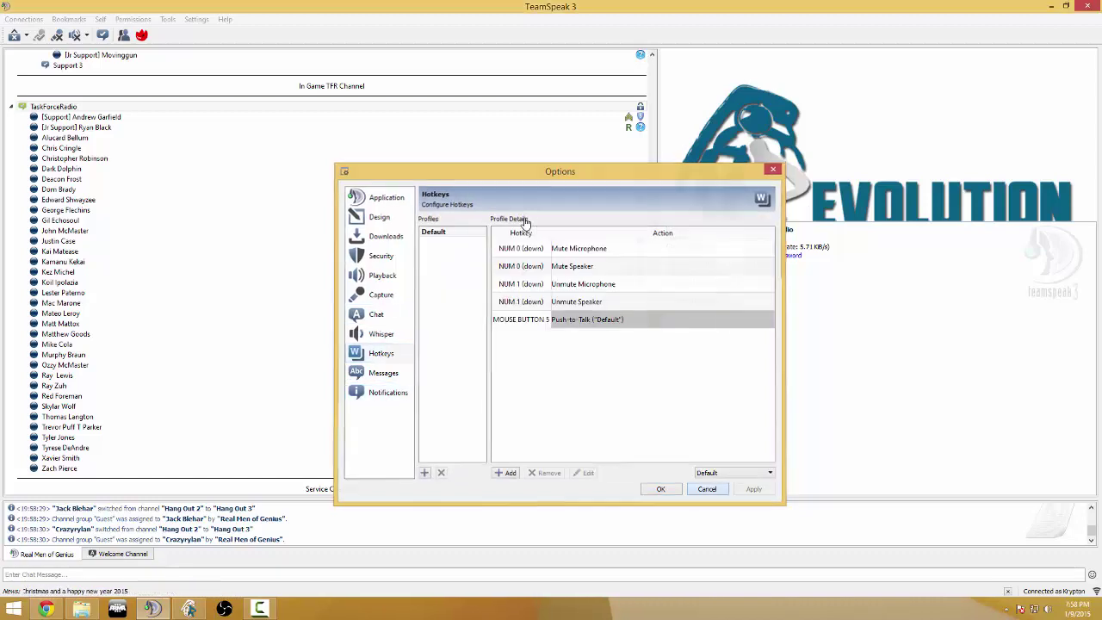
pyautogui.press('Escape')
pyautogui.hotkey('alt', 's')
pyautogui.press('Down')
pyautogui.press('Up')
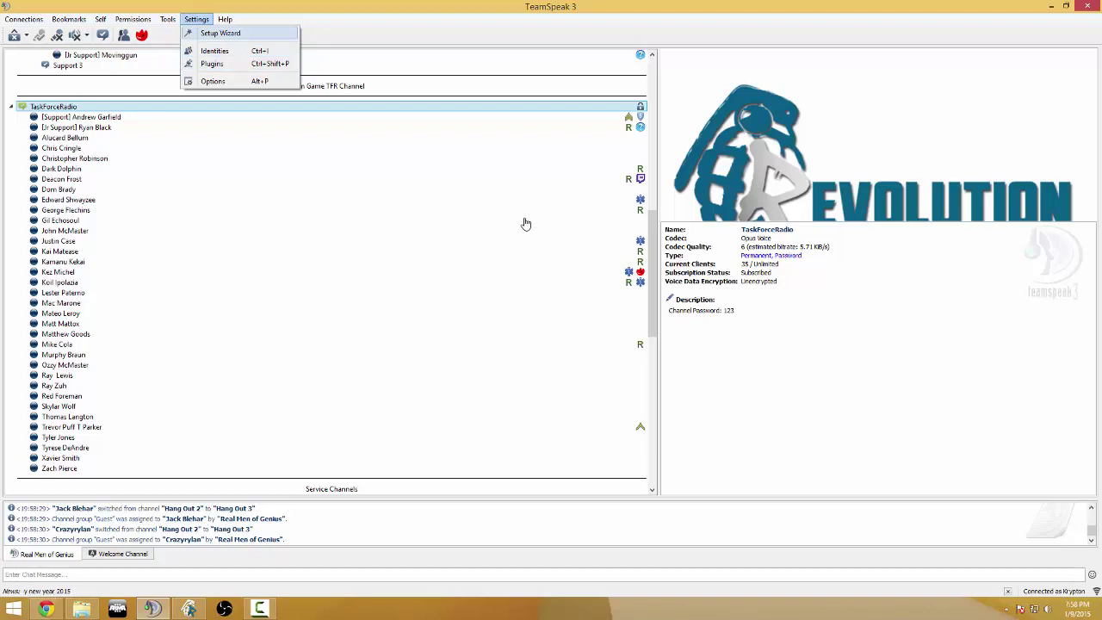
pyautogui.press('Return')
pyautogui.press('Return')
pyautogui.press('Return')
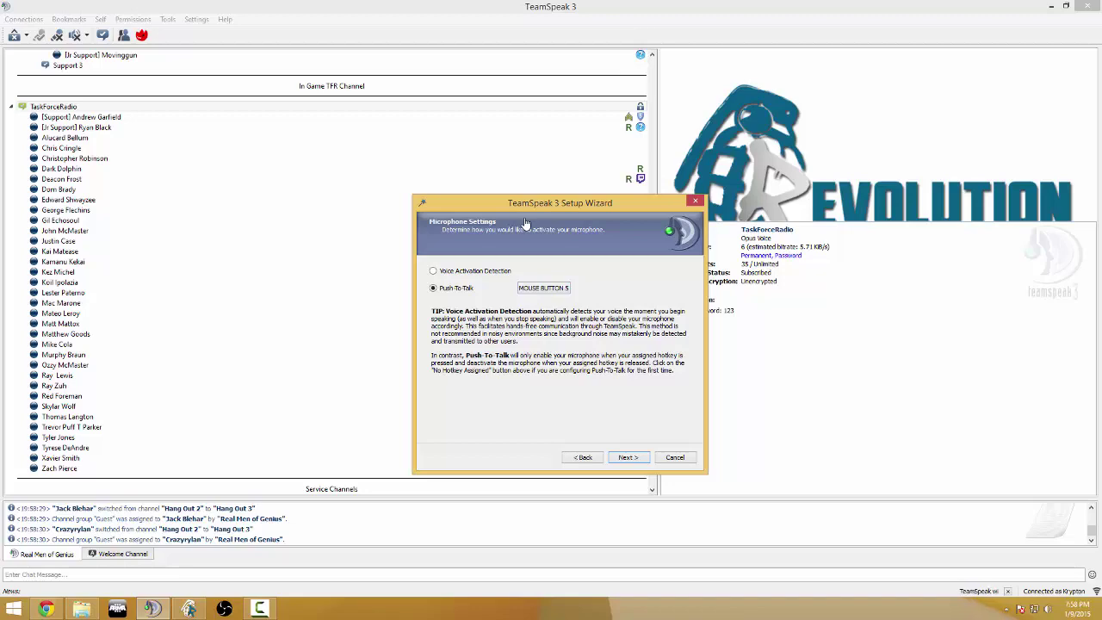
pyautogui.press('Escape')
pyautogui.scroll(-3, 525, 223)
pyautogui.scroll(9, 525, 223)
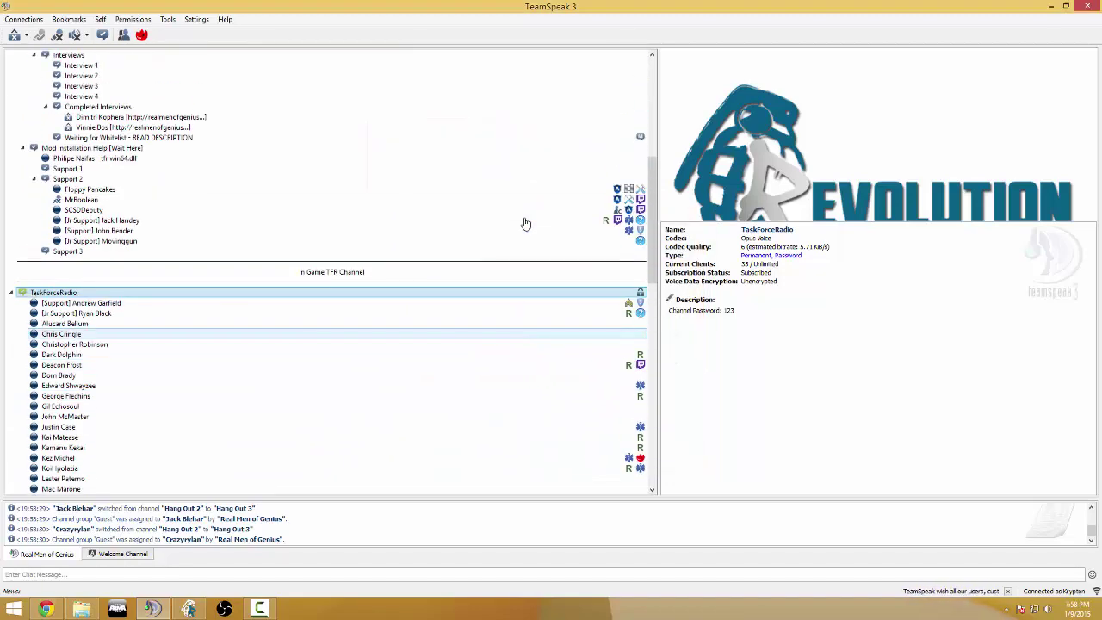
# Scroll through the channel tree, then switch to the Explorer window showing TeamSpeak's plugins folder
pyautogui.scroll(-6, 525, 223)
pyautogui.scroll(-10, 525, 223)
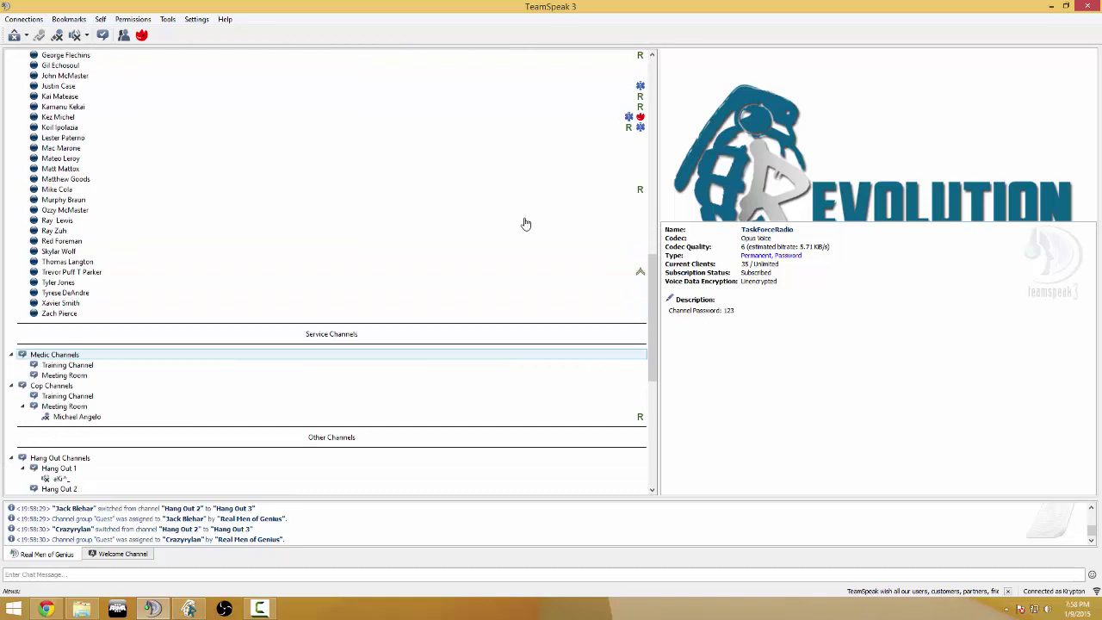
pyautogui.scroll(-3, 525, 223)
pyautogui.scroll(10, 525, 223)
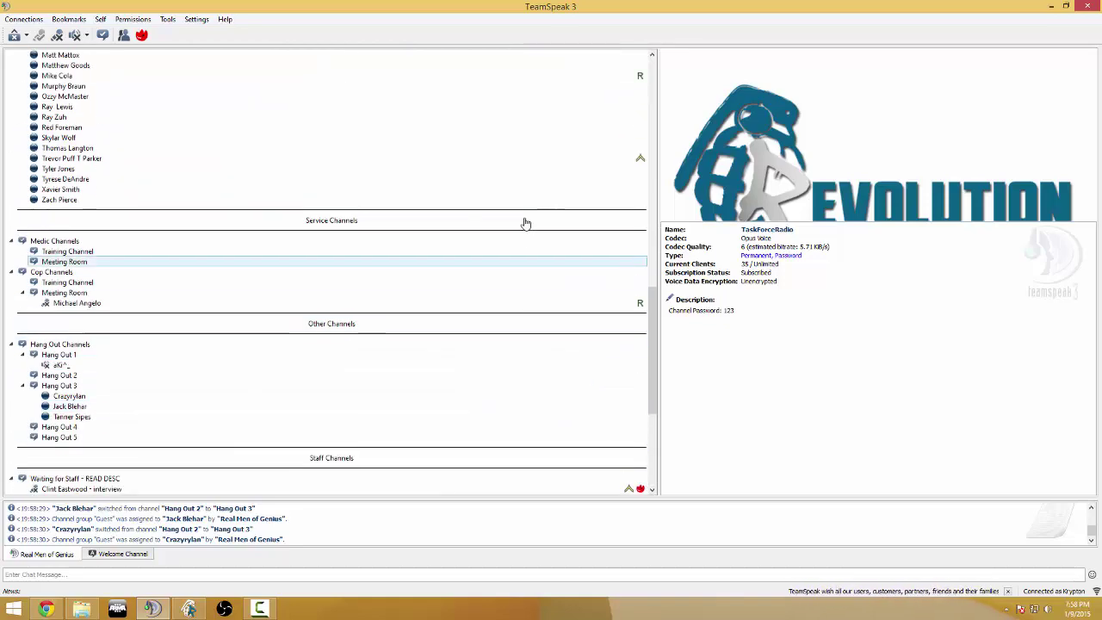
pyautogui.scroll(5, 525, 223)
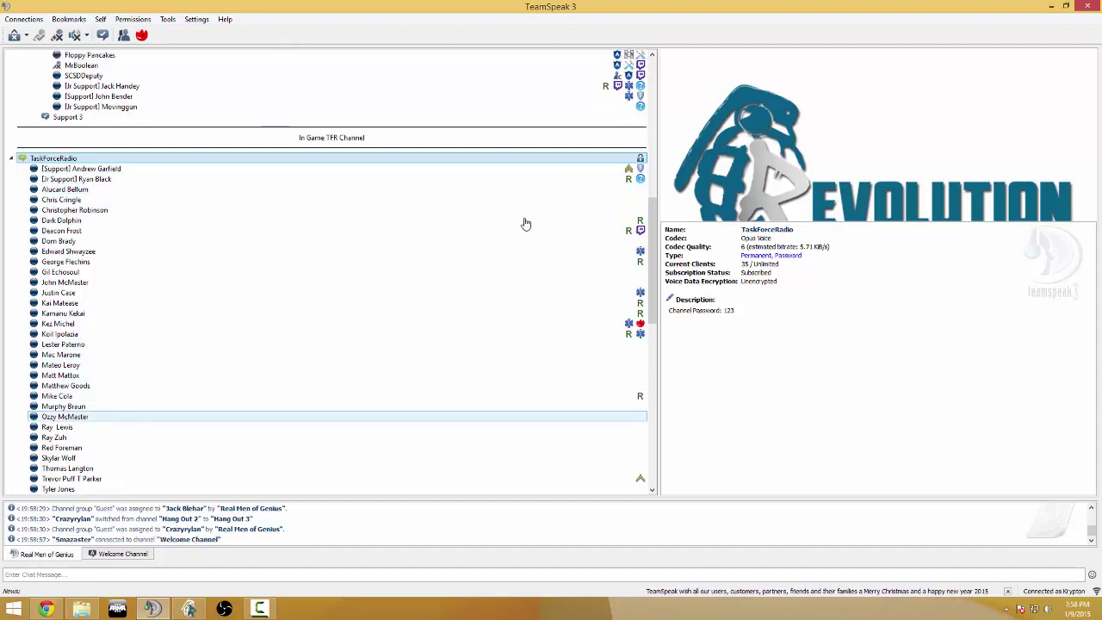
pyautogui.hotkey('alt', 'Tab')
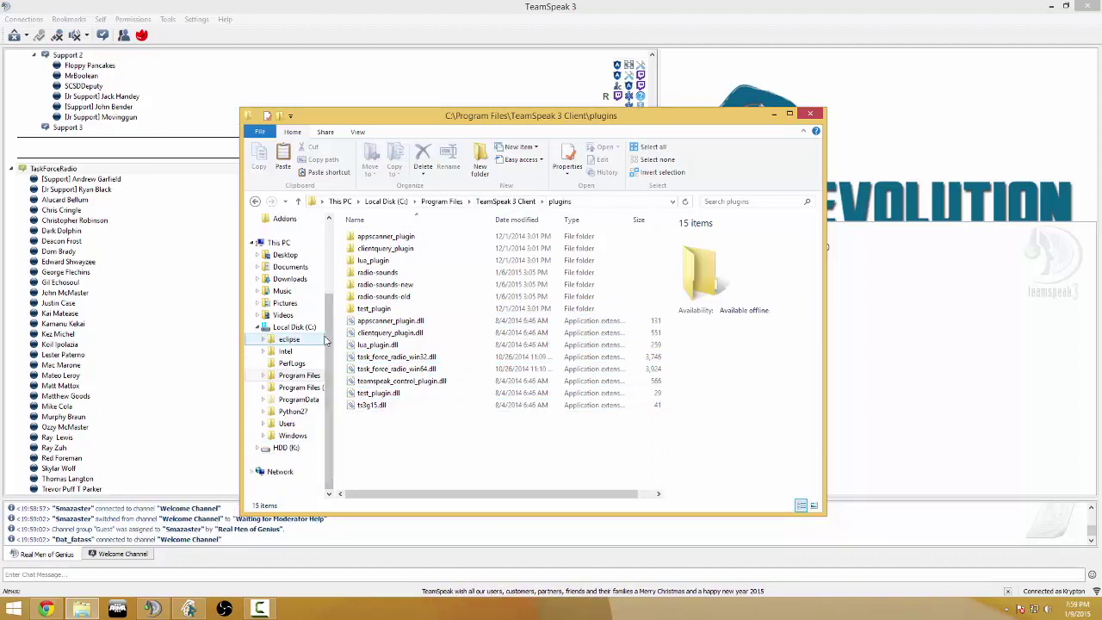
pyautogui.scroll(2, 292, 344)
pyautogui.click(285, 320)
pyautogui.hotkey('alt', 'Up')
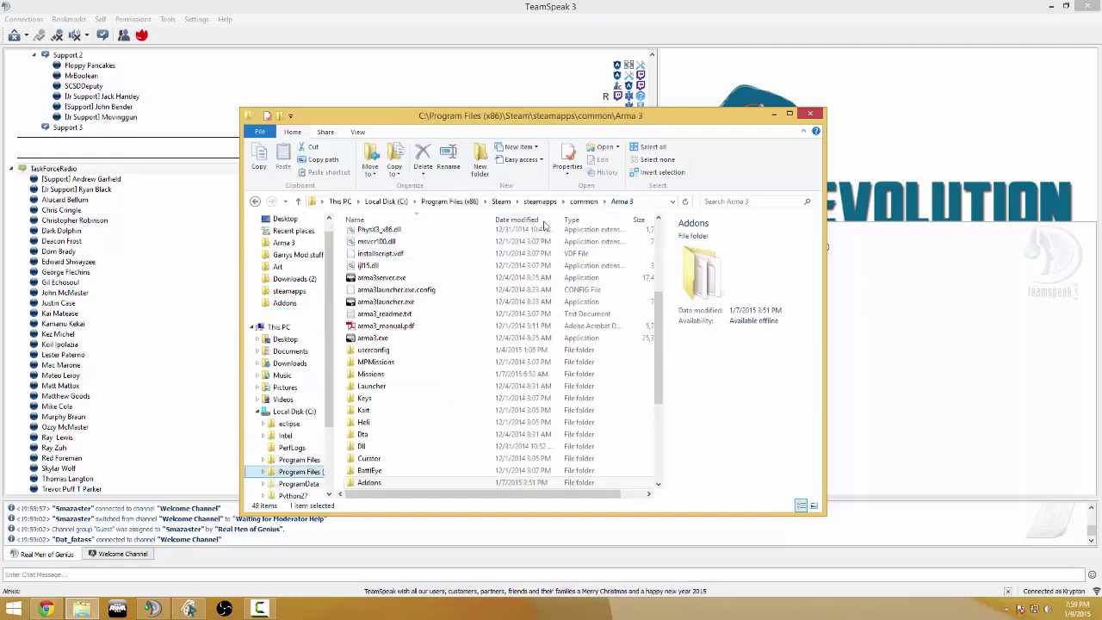
pyautogui.scroll(-5, 660, 345)
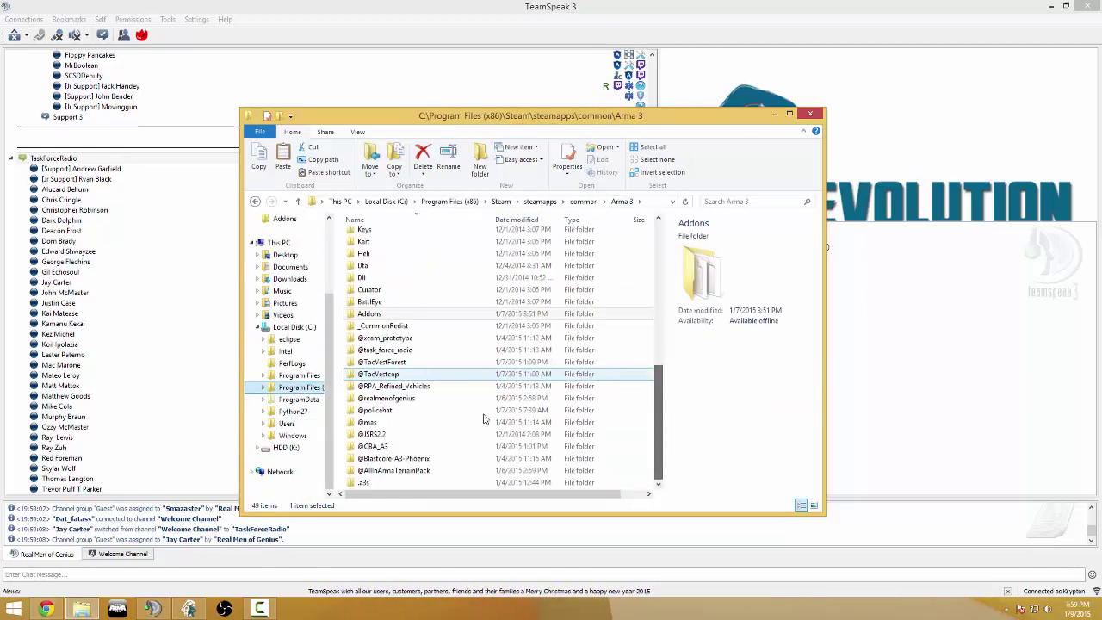
pyautogui.click(419, 447)
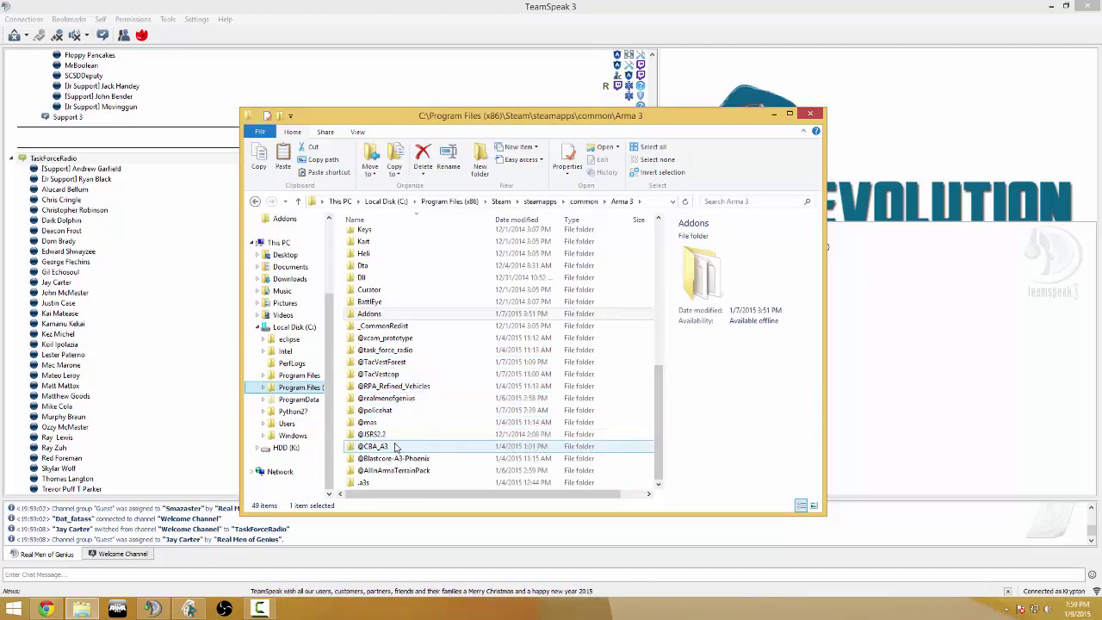
pyautogui.click(398, 457)
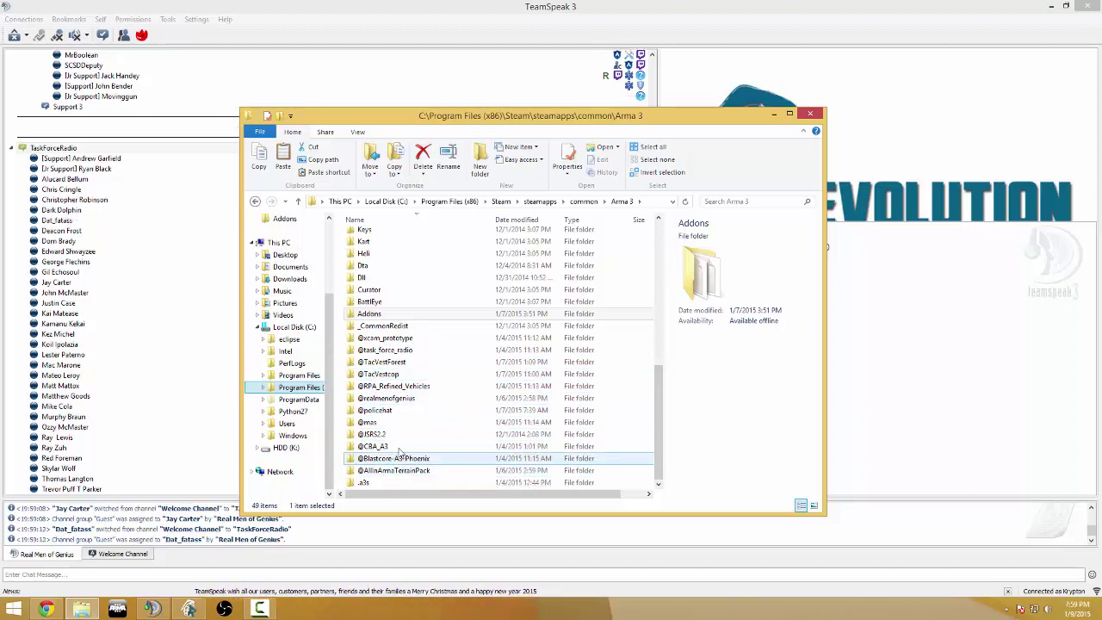
pyautogui.click(430, 388)
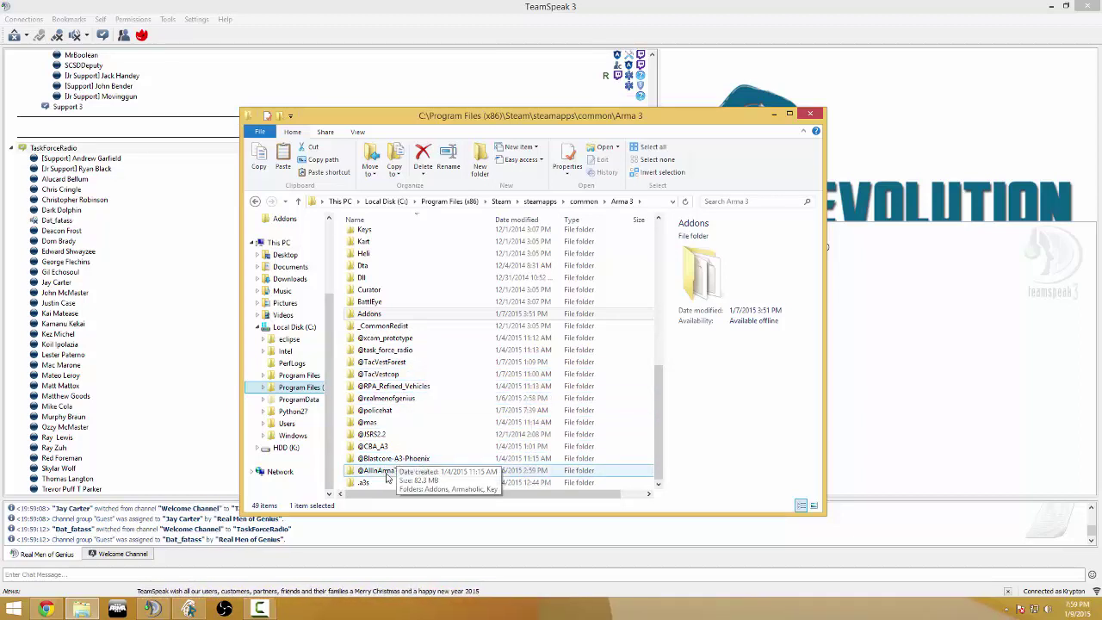
pyautogui.moveTo(394, 471)
pyautogui.mouseDown()
pyautogui.moveTo(590, 210)
pyautogui.moveTo(592, 170)
pyautogui.moveTo(369, 456)
pyautogui.moveTo(382, 473)
pyautogui.mouseUp()
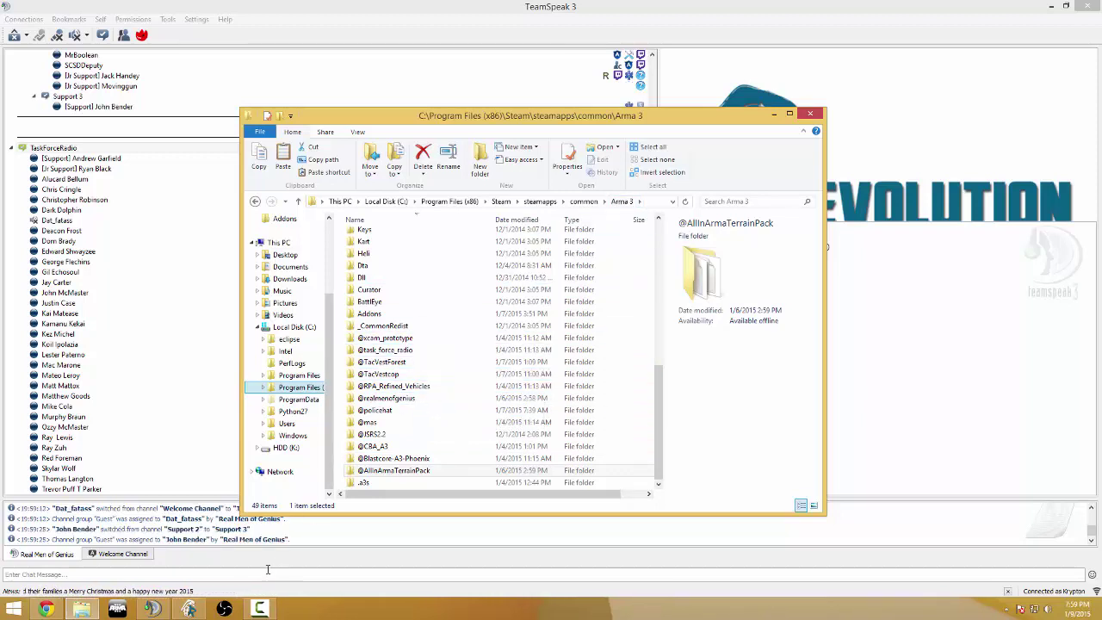
pyautogui.click(263, 612)
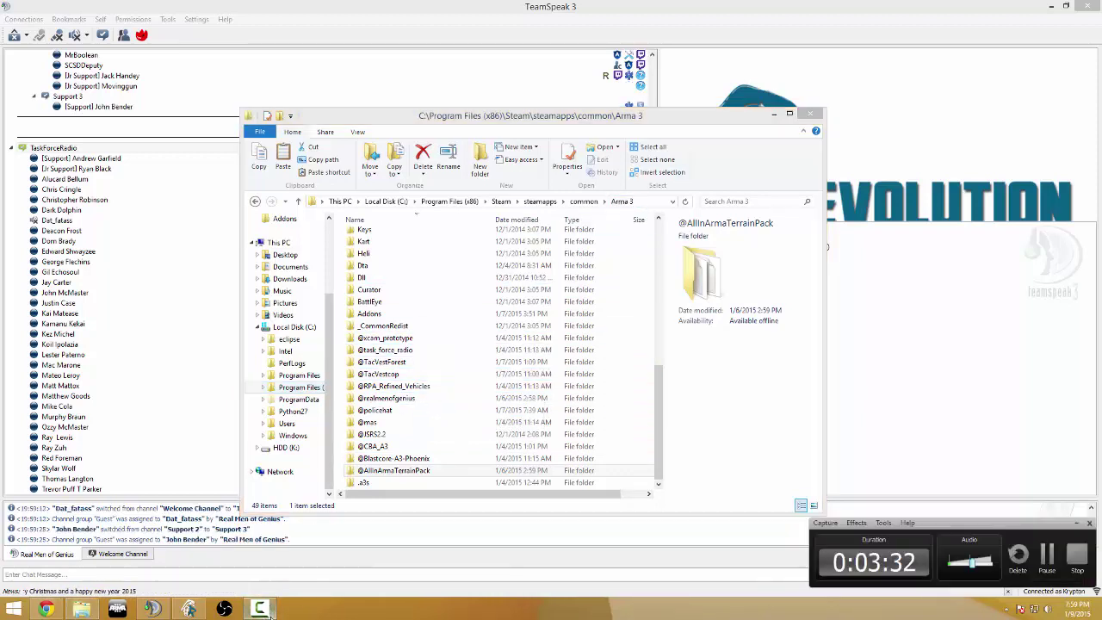